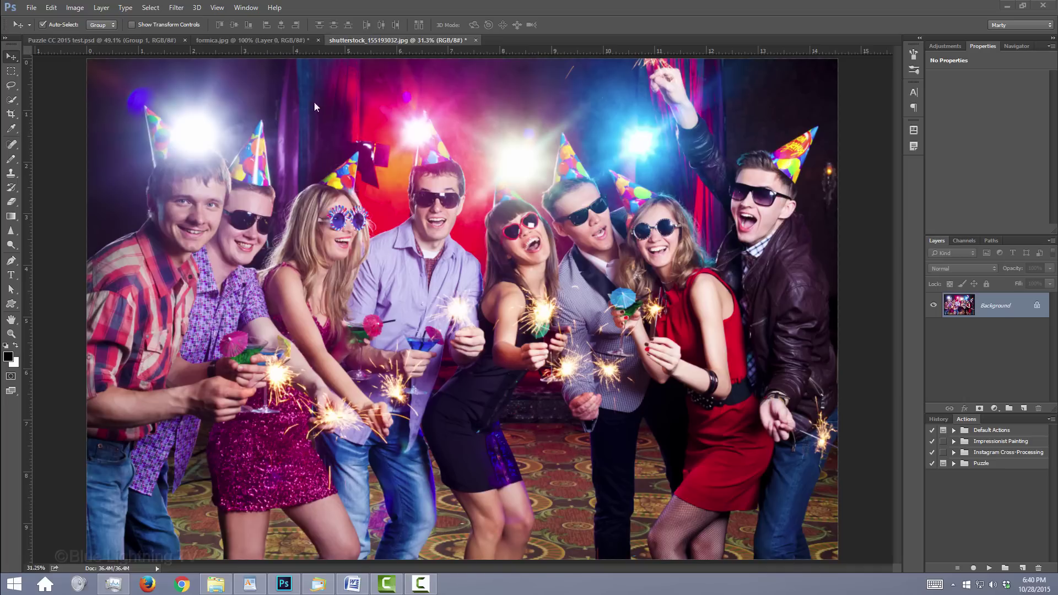
Step: View the pink formica.jpg texture, return to the shutterstock party photo, and bring up the Window menu
left_click(298, 42)
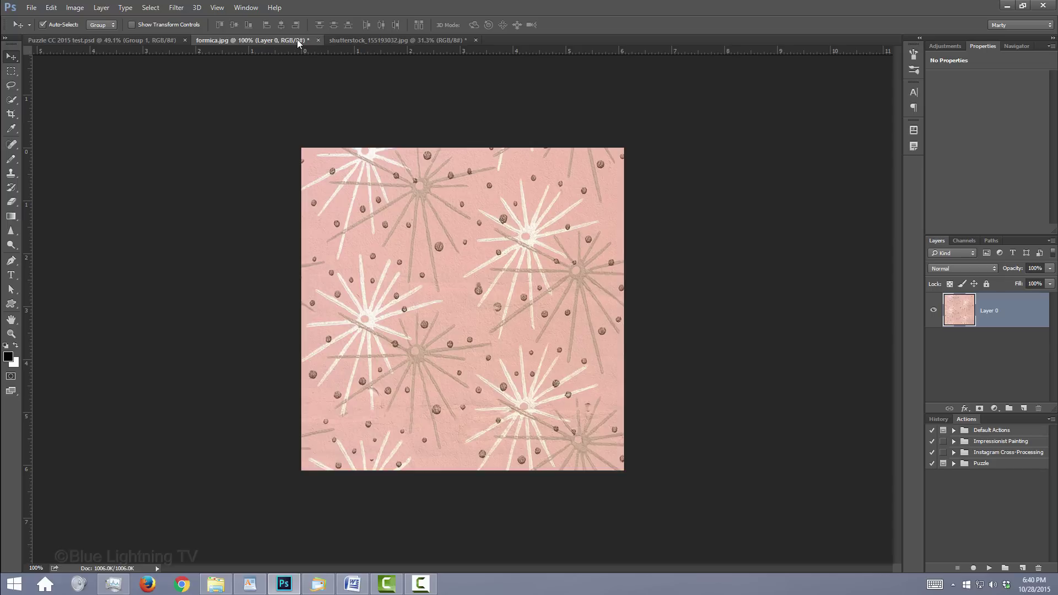
left_click(390, 42)
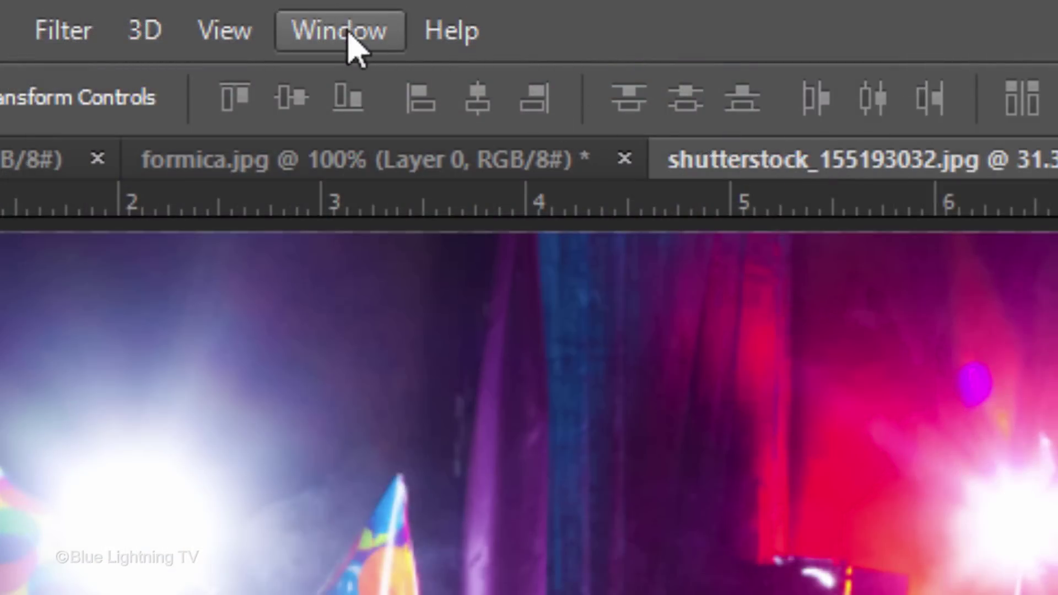
left_click(246, 11)
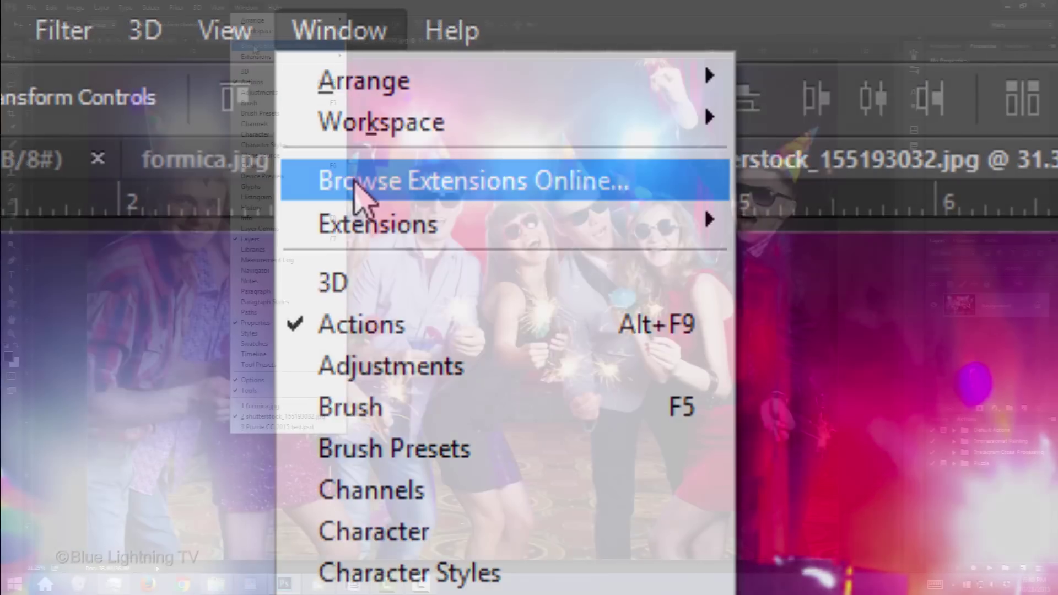
Step: Go to Adobe Add-ons online, filter to Photoshop add-ons, and search for 'puzzle'
left_click(358, 190)
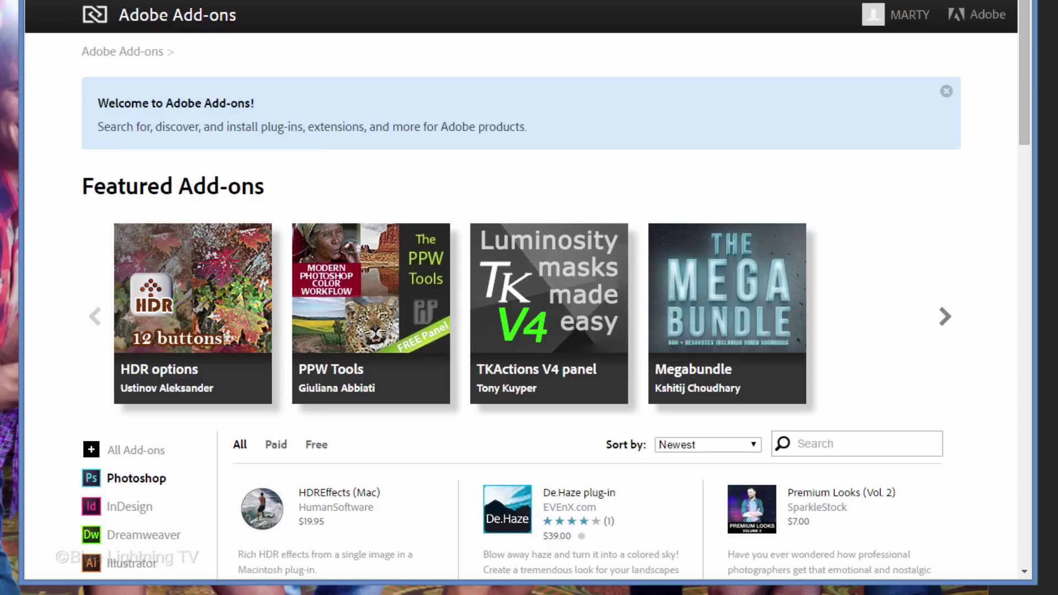
left_click_drag(1017, 66, 1006, 160)
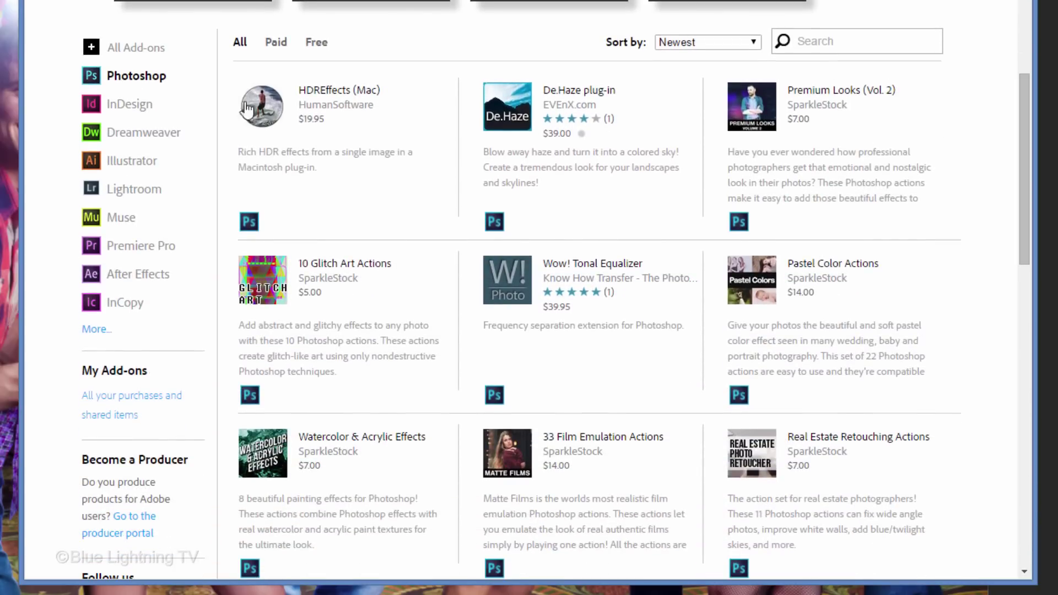
left_click(142, 77)
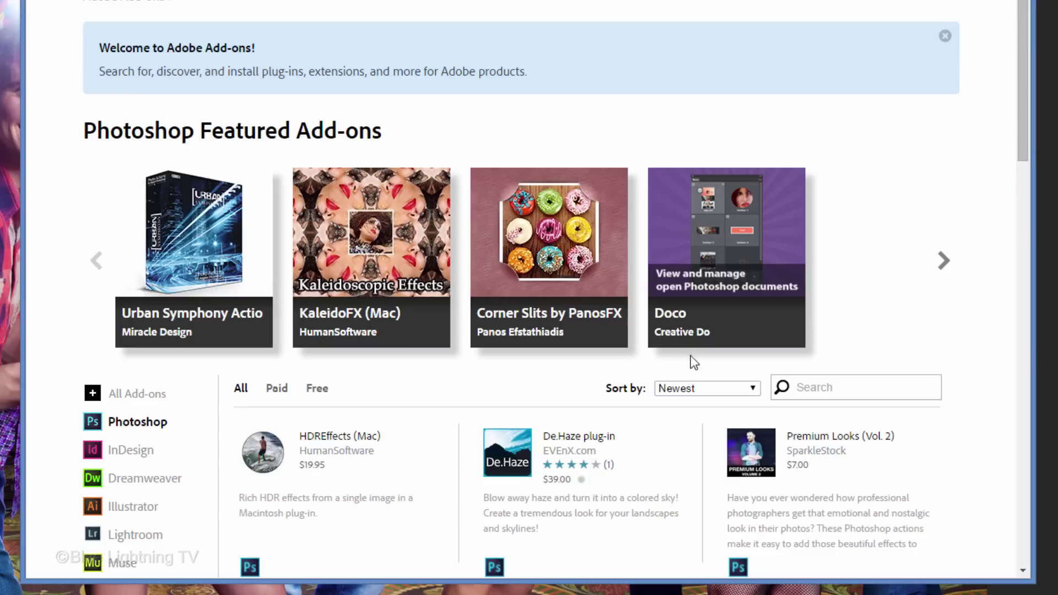
left_click(795, 384)
type("puzzle")
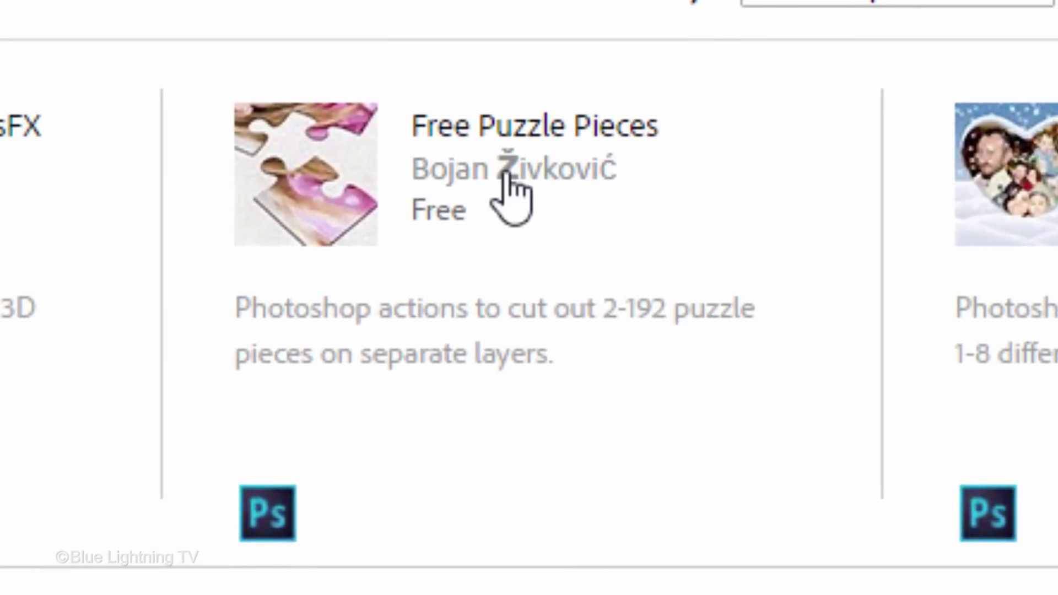
Step: Install the Free Puzzle Pieces add-on and minimize the browser
left_click(521, 127)
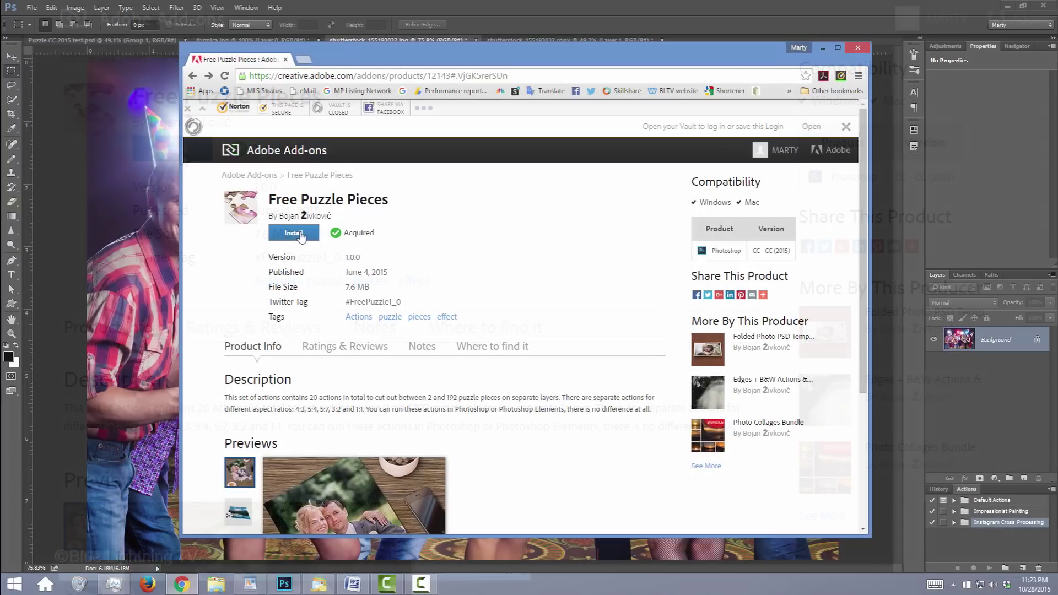
left_click(180, 151)
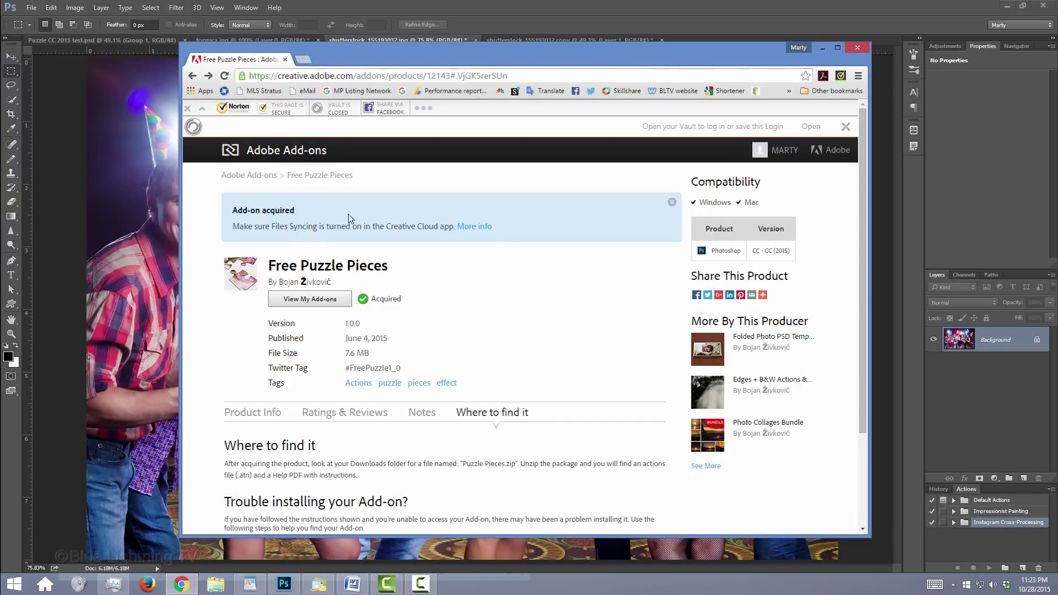
left_click(821, 49)
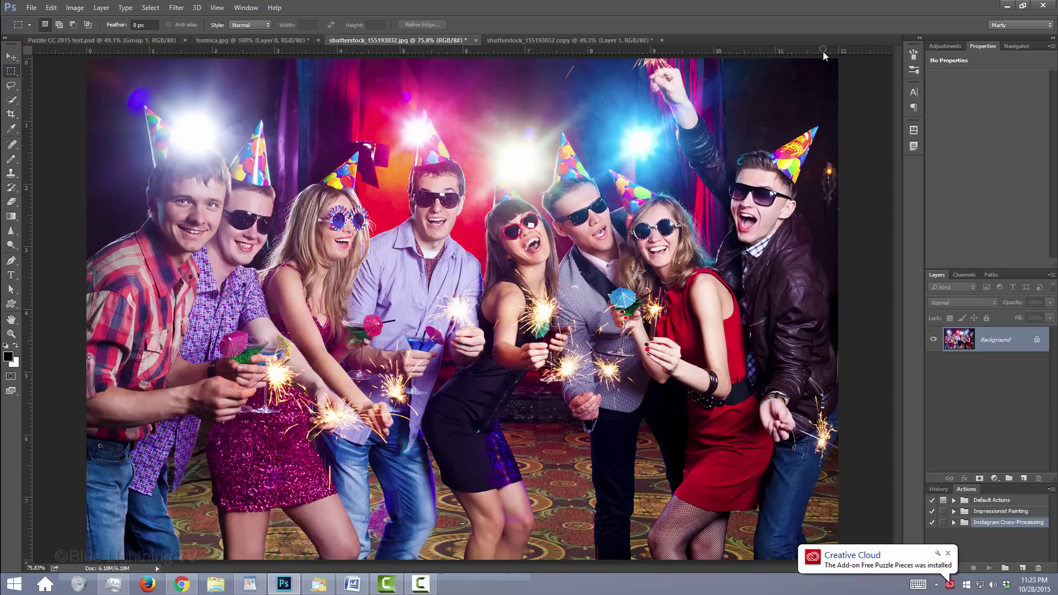
Step: In File Explorer, go to C: > Users > your user folder > Downloads and open puzzlepieces.zip
left_click(219, 587)
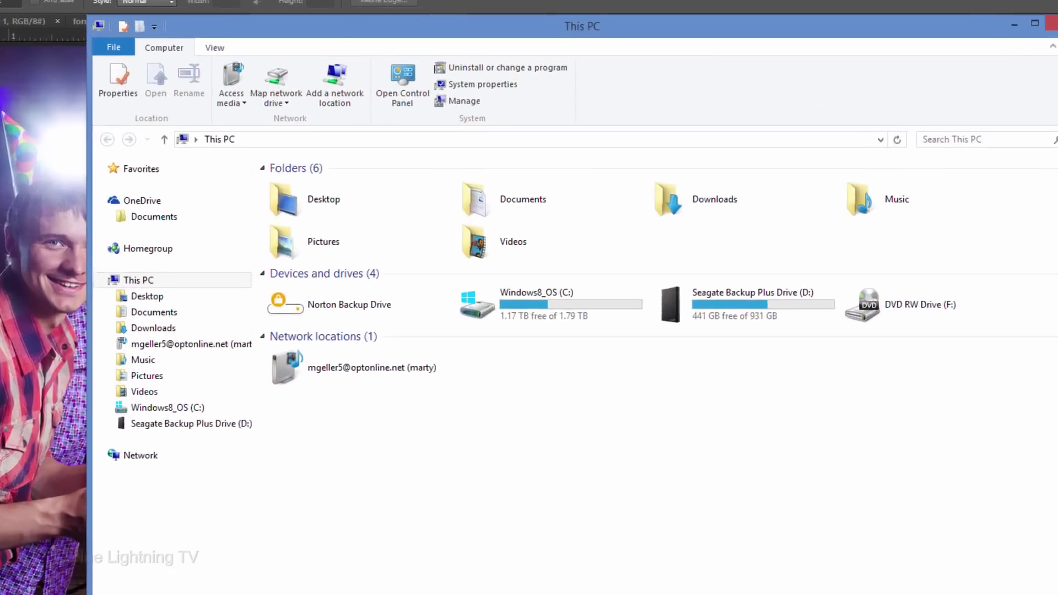
double_click(465, 347)
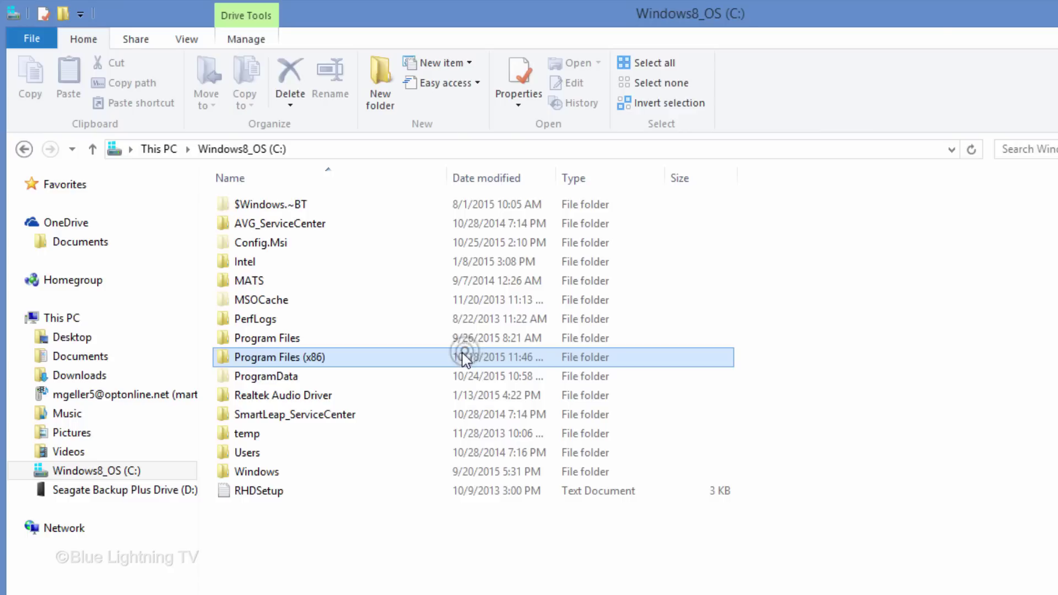
double_click(223, 452)
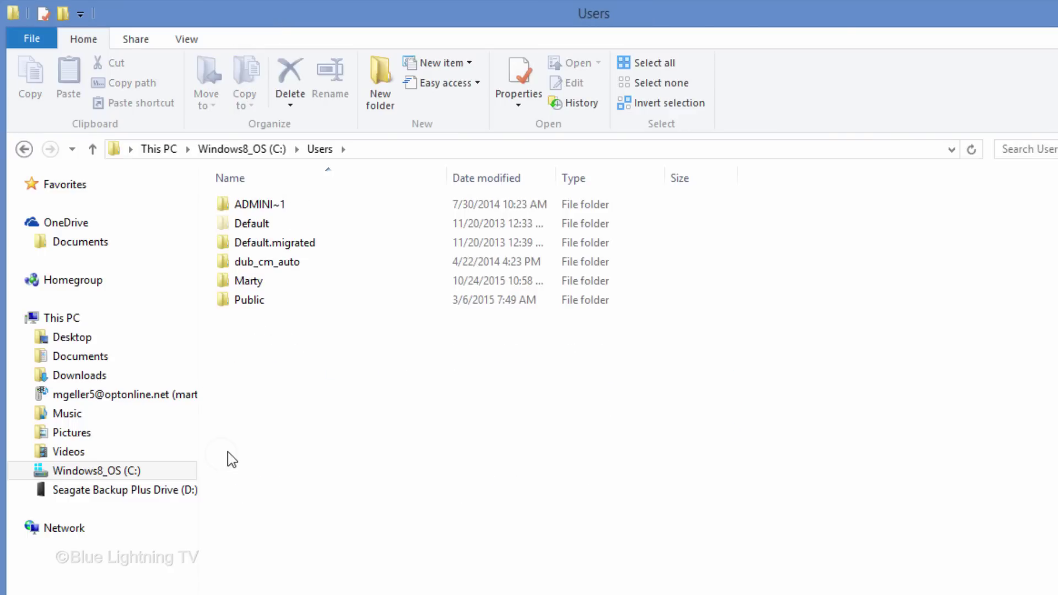
double_click(223, 281)
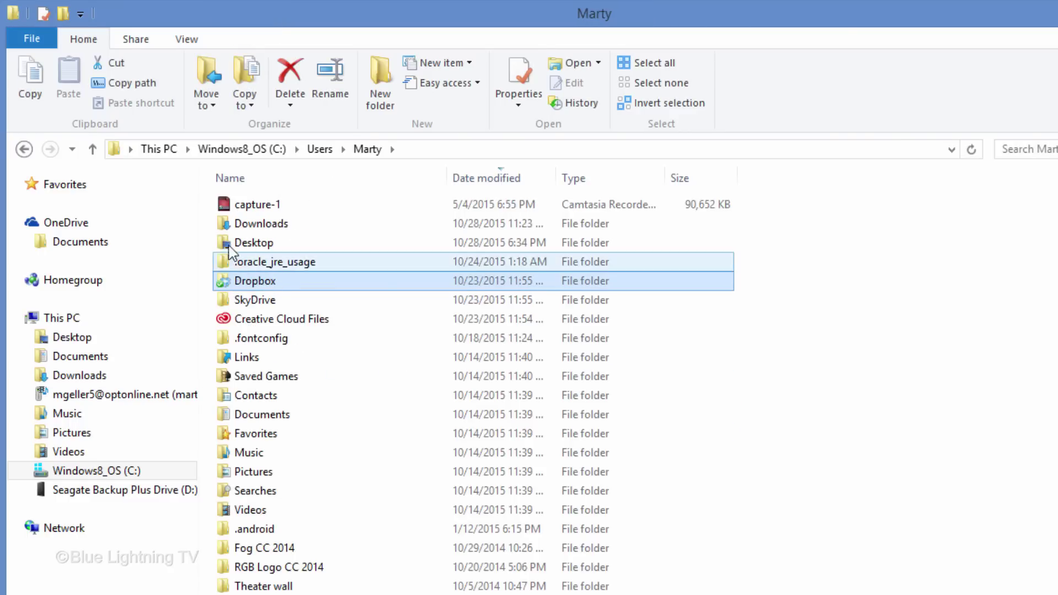
double_click(227, 223)
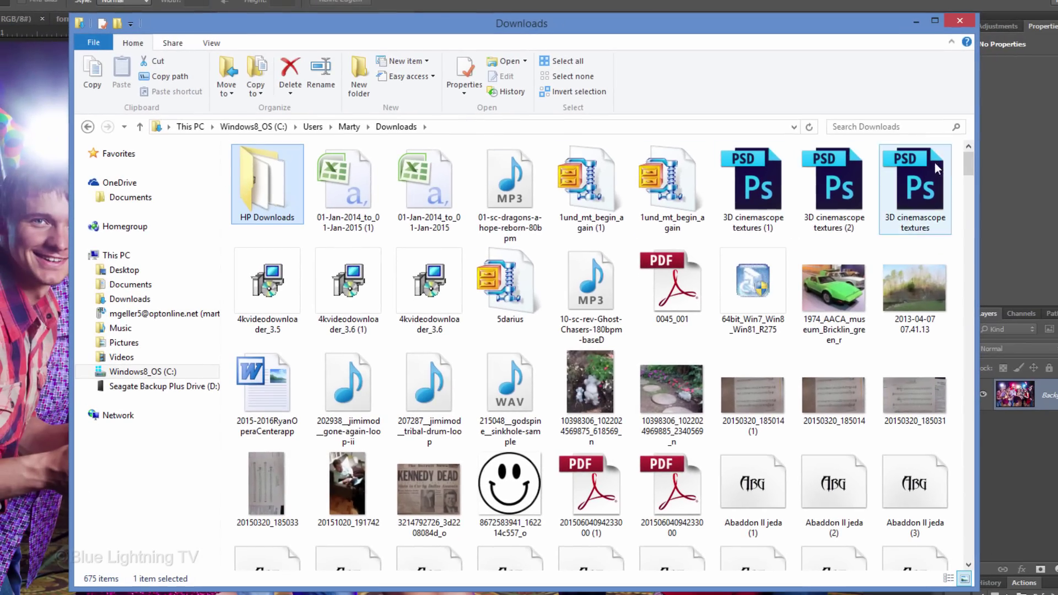
left_click_drag(994, 166, 948, 417)
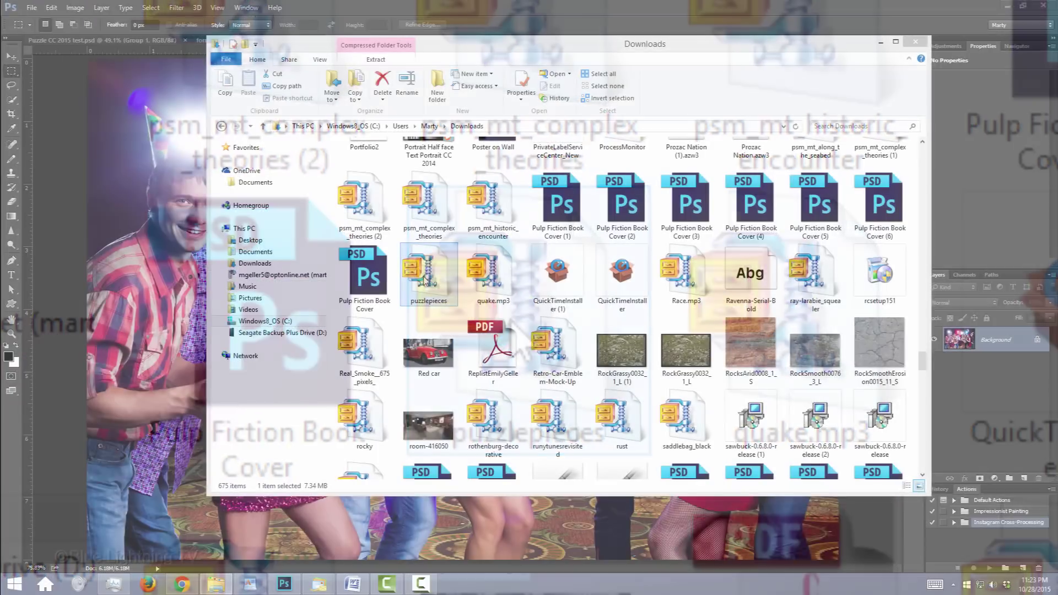
double_click(515, 331)
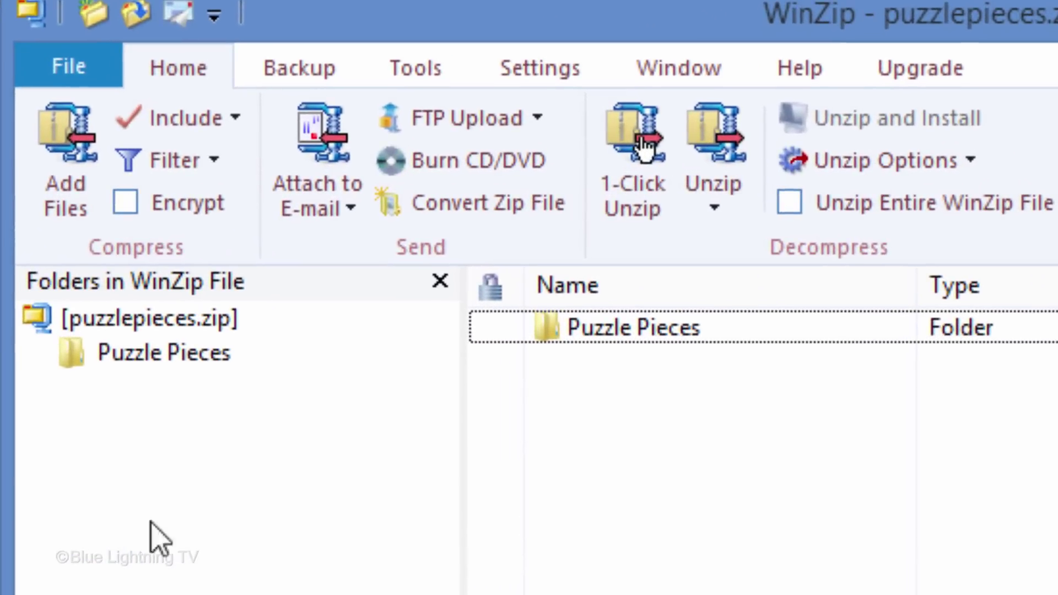
Step: Load Puzzle.atn from the archive's Puzzle Pieces folder into Photoshop's actions
left_click(541, 241)
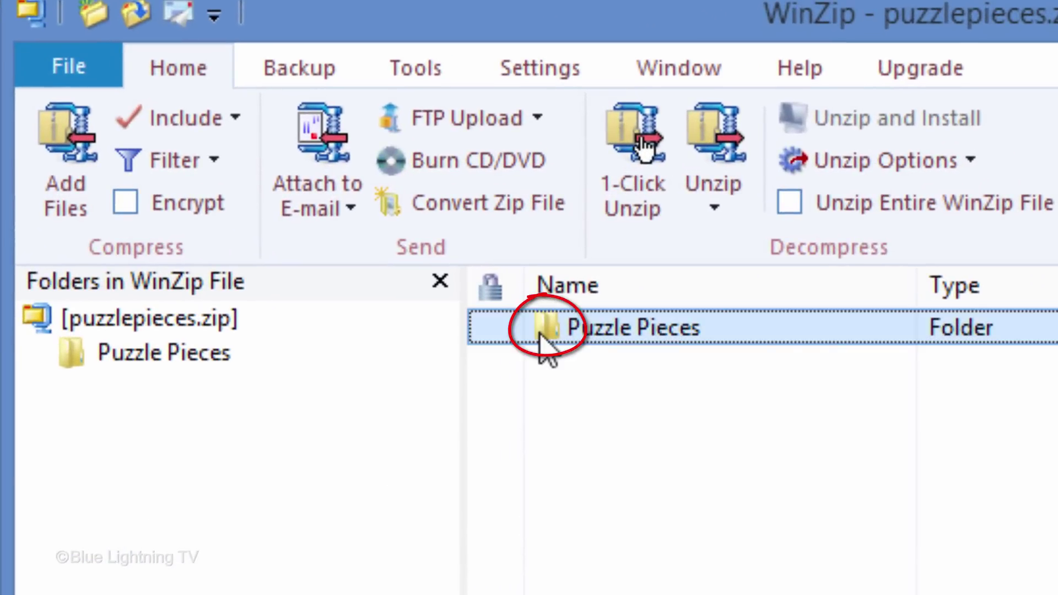
double_click(539, 332)
left_click(546, 366)
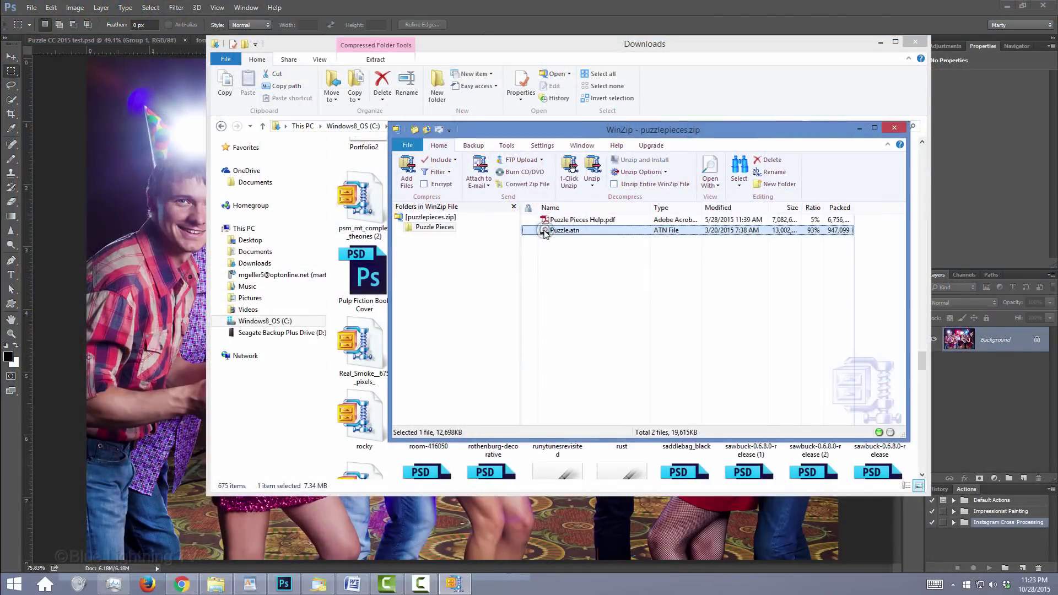
double_click(551, 379)
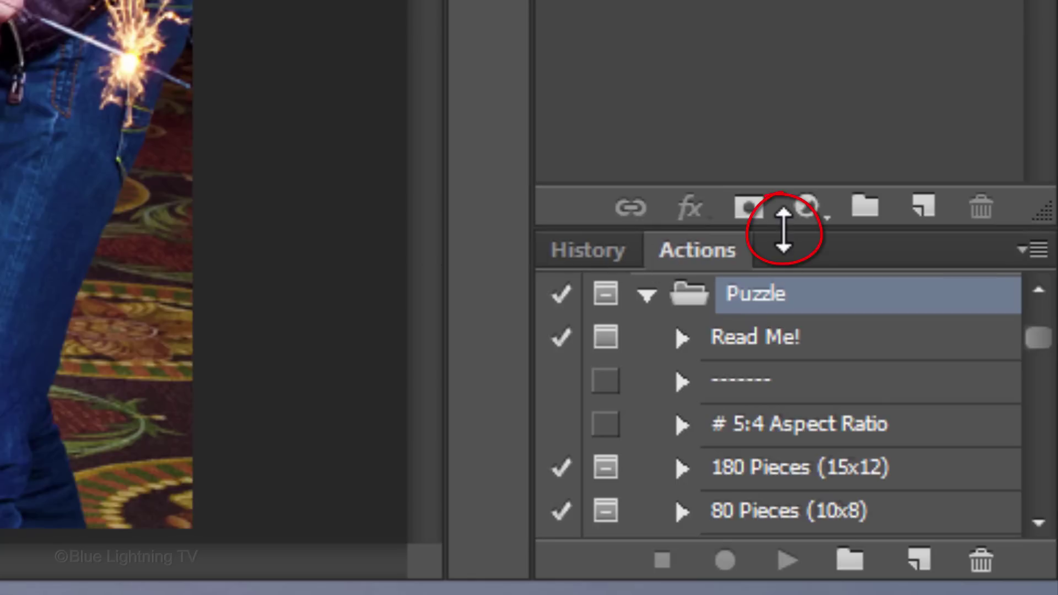
Step: Enlarge the Actions panel, browse the Puzzle set, and select the 96 Pieces (12x8) action
left_click_drag(781, 195, 772, 0)
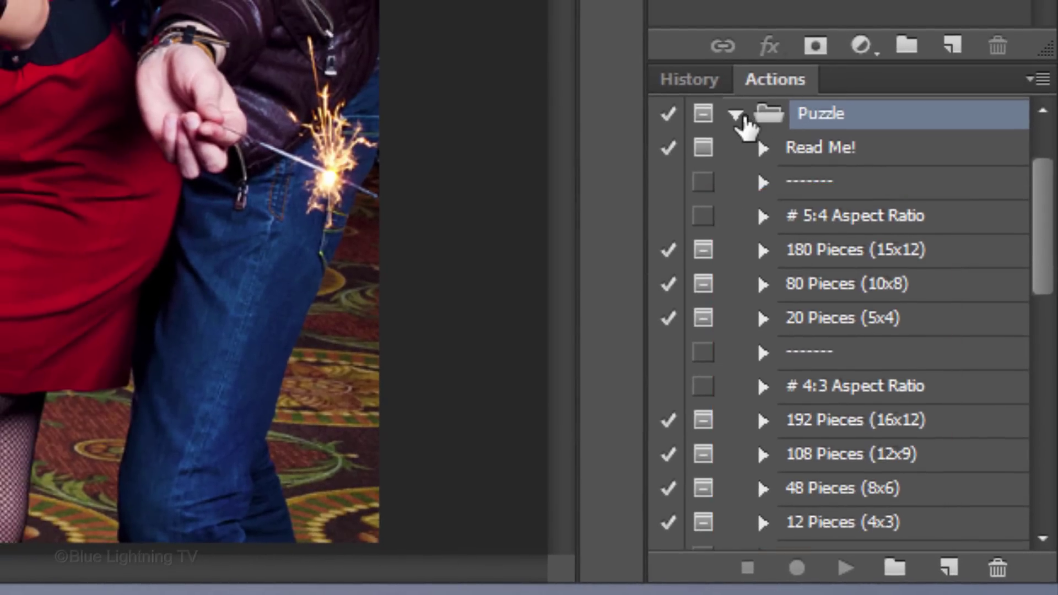
left_click(736, 114)
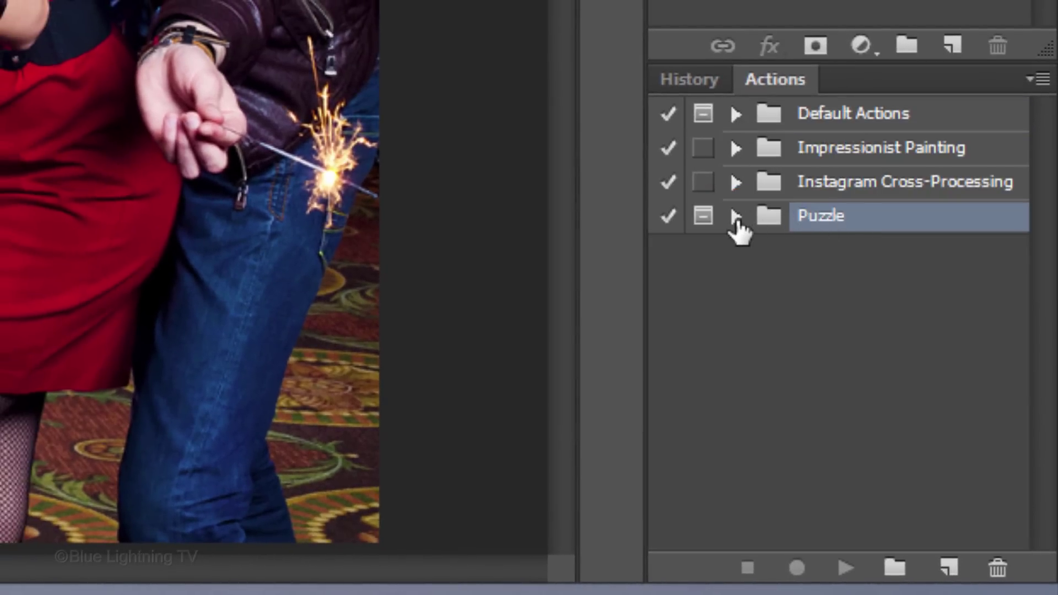
left_click(735, 216)
mouse_move(1046, 189)
left_mouse_down()
mouse_move(1031, 243)
mouse_move(1039, 347)
left_mouse_up()
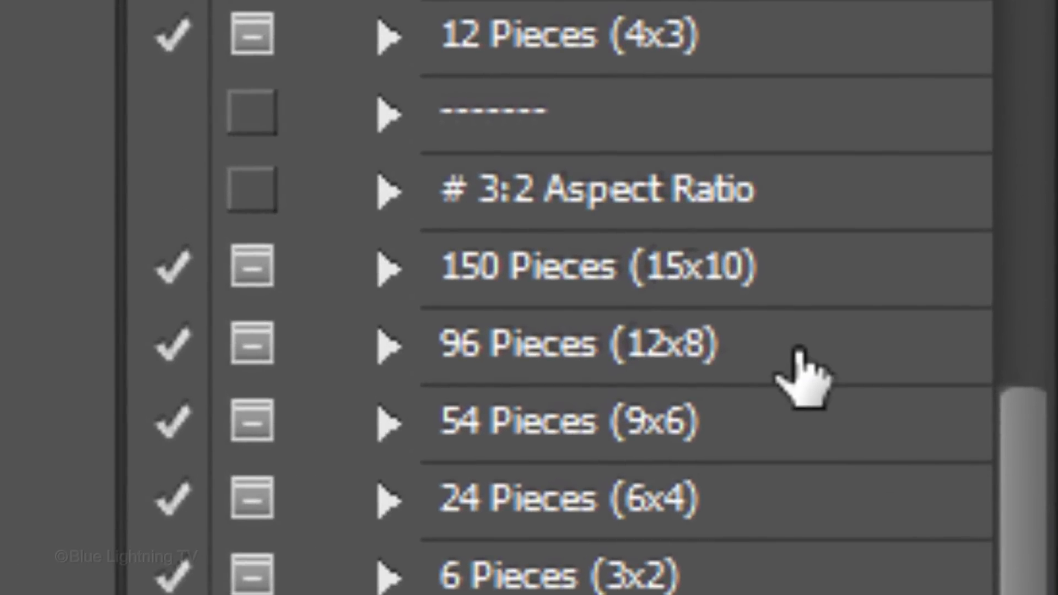
left_click(778, 325)
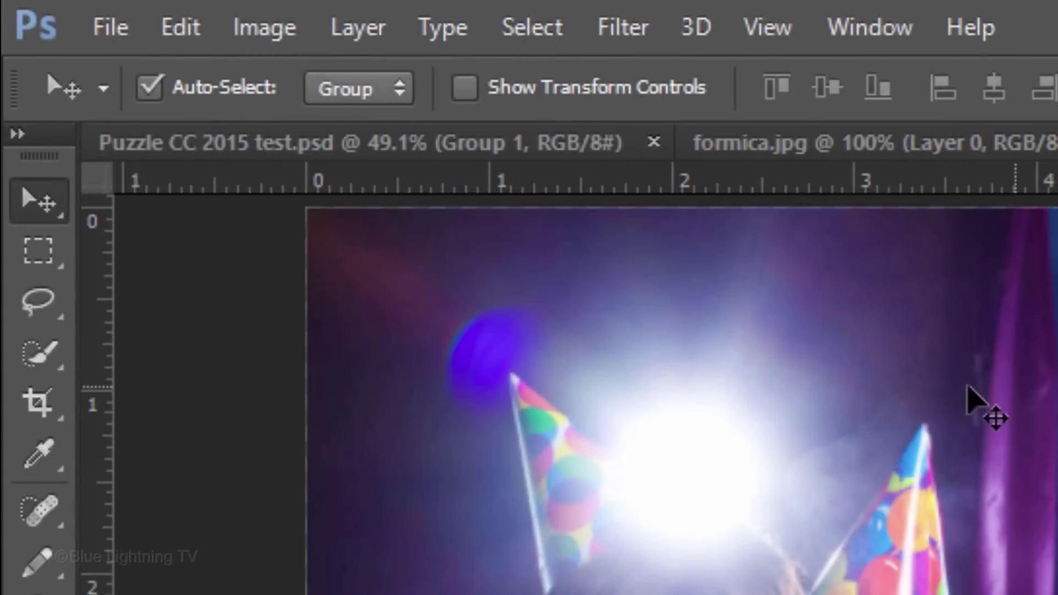
Step: Crop the party photo with the Crop Tool to 12 in × 8 in at 150 px/in
left_click(38, 403)
left_click_drag(43, 413, 200, 396)
left_click(404, 93)
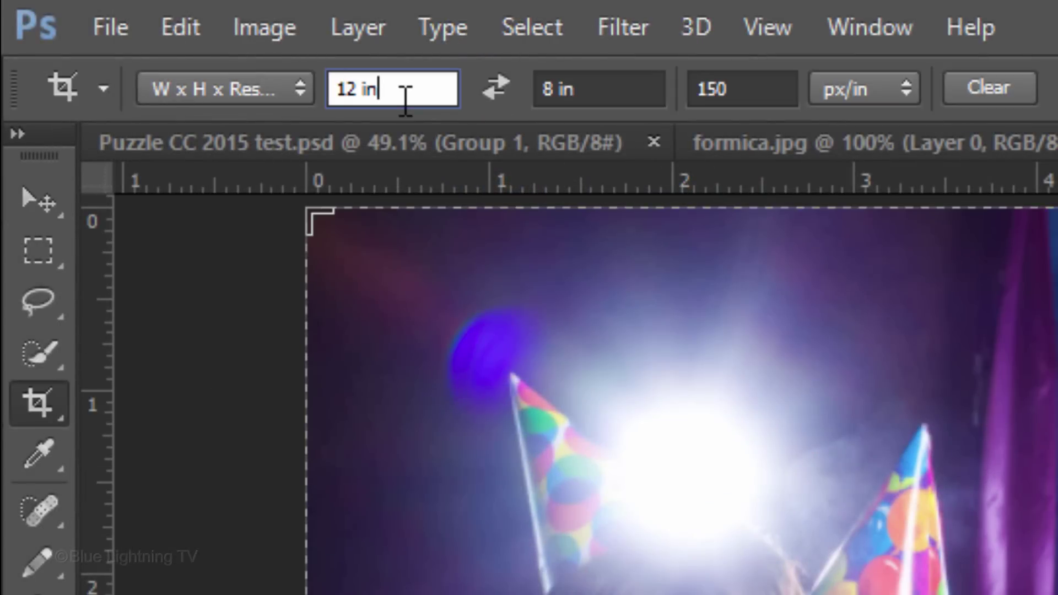
key("BackSpace")
key("BackSpace")
type("in")
left_click(602, 90)
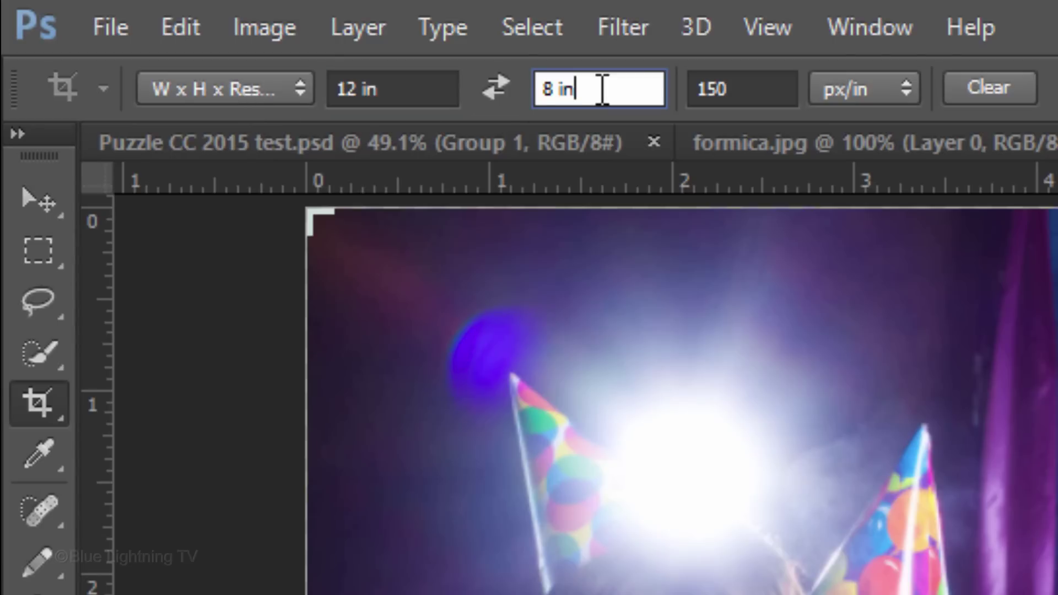
key("BackSpace")
key("BackSpace")
key("BackSpace")
type("in")
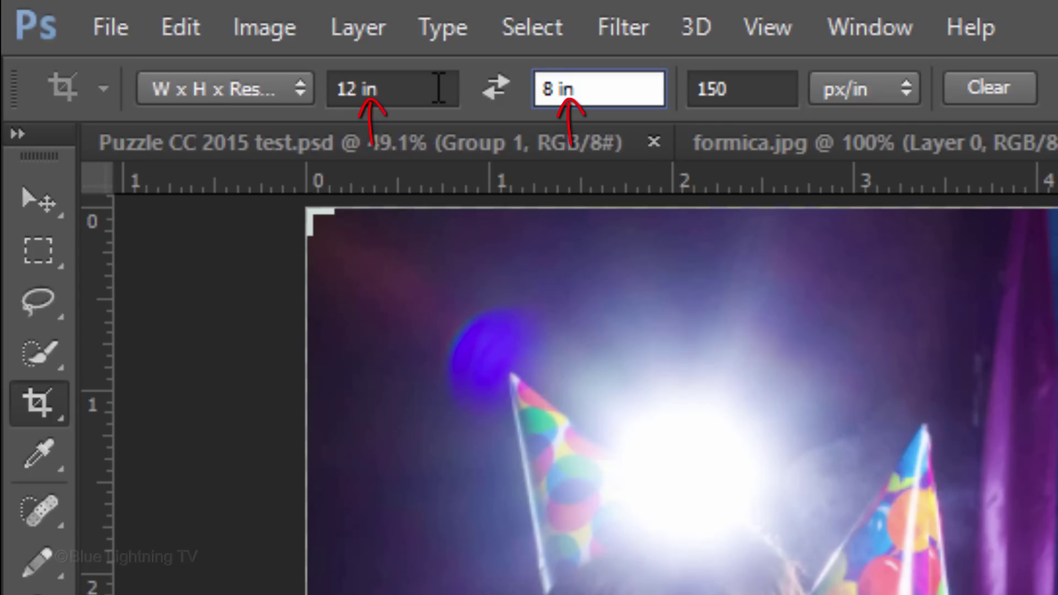
left_click(744, 89)
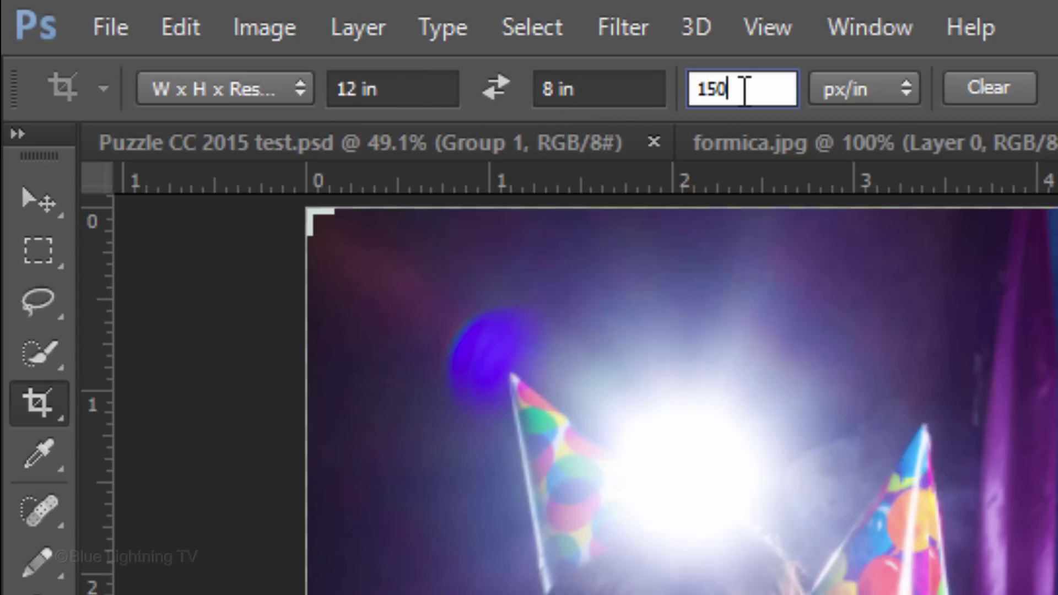
key("BackSpace")
key("BackSpace")
type("50")
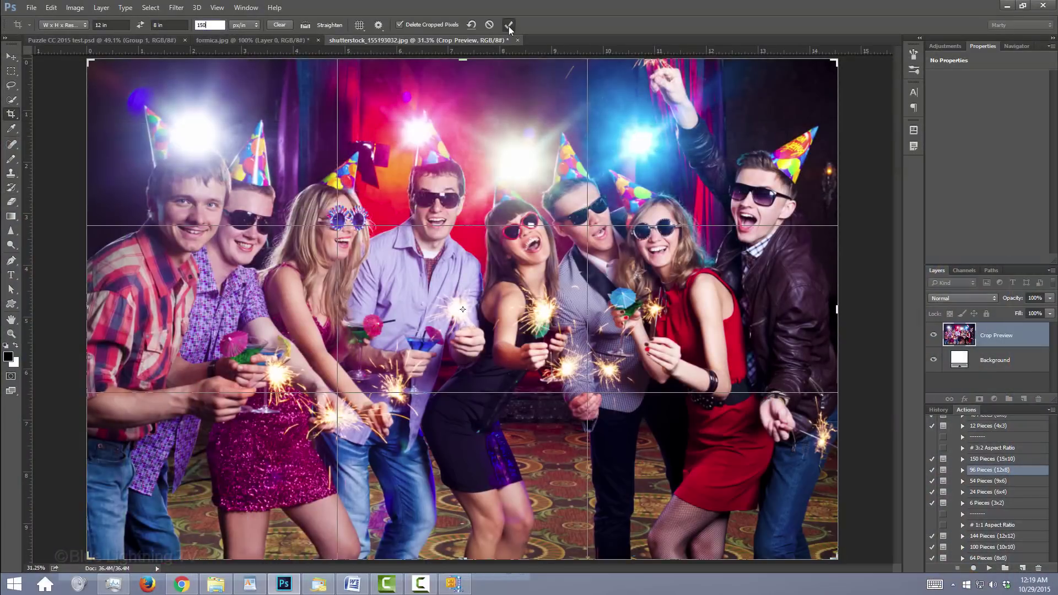
left_click(732, 95)
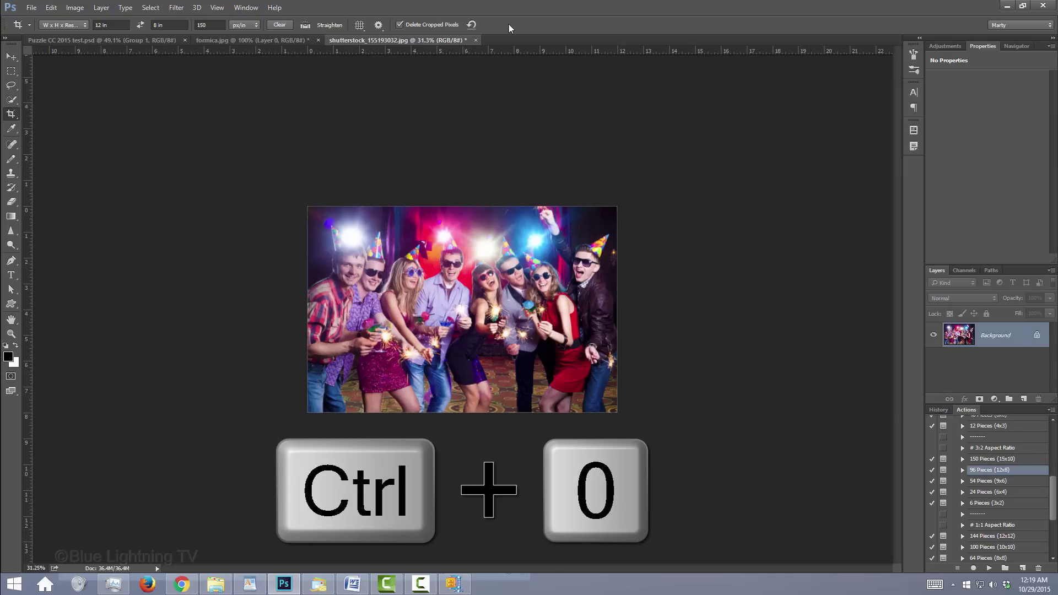
Step: Fit the photo to the screen with Ctrl+0 and play the 96 Pieces (12x8) action
key("ctrl+0")
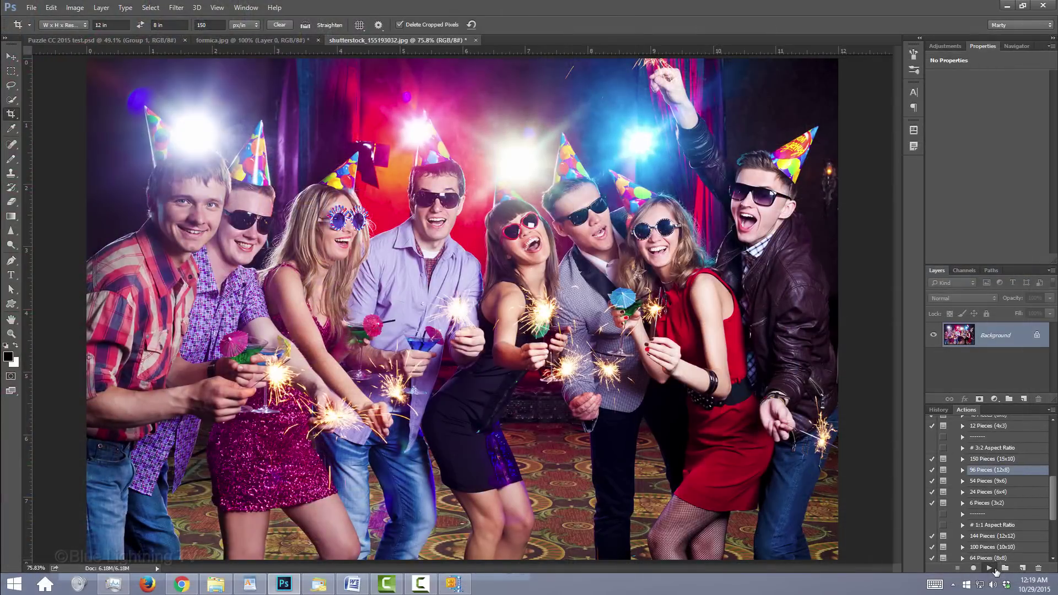
left_click(862, 578)
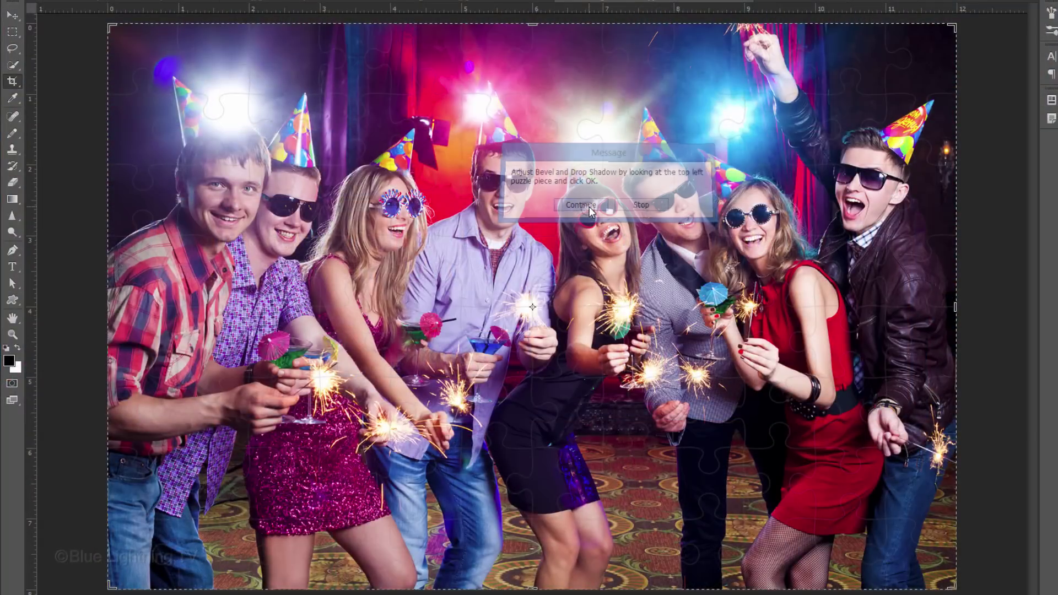
Step: Continue past the bevel prompt and accept the Layer Style with the 35% Drop Shadow
left_click(461, 371)
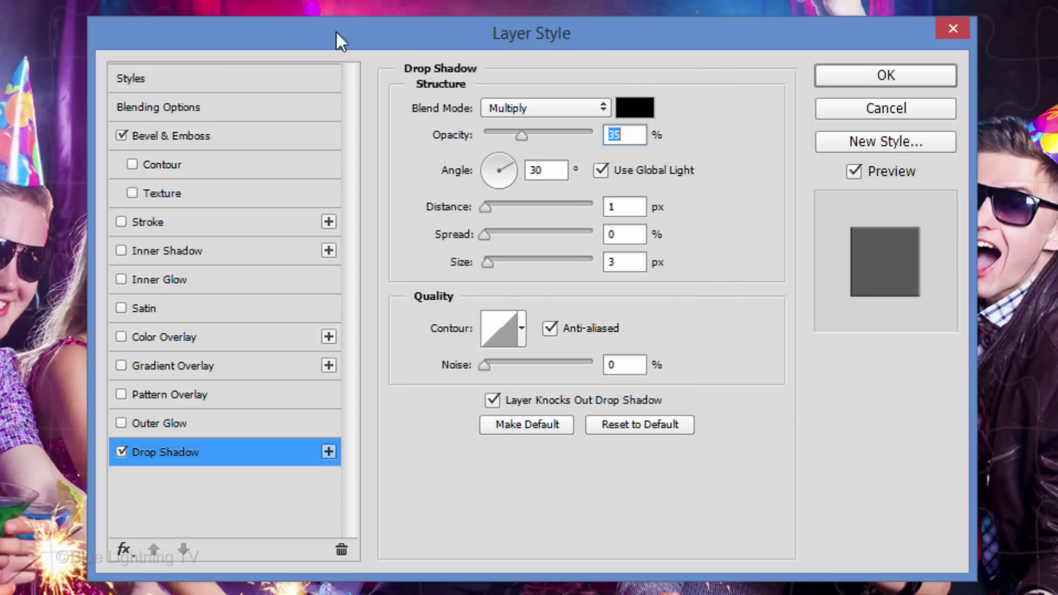
left_click(885, 77)
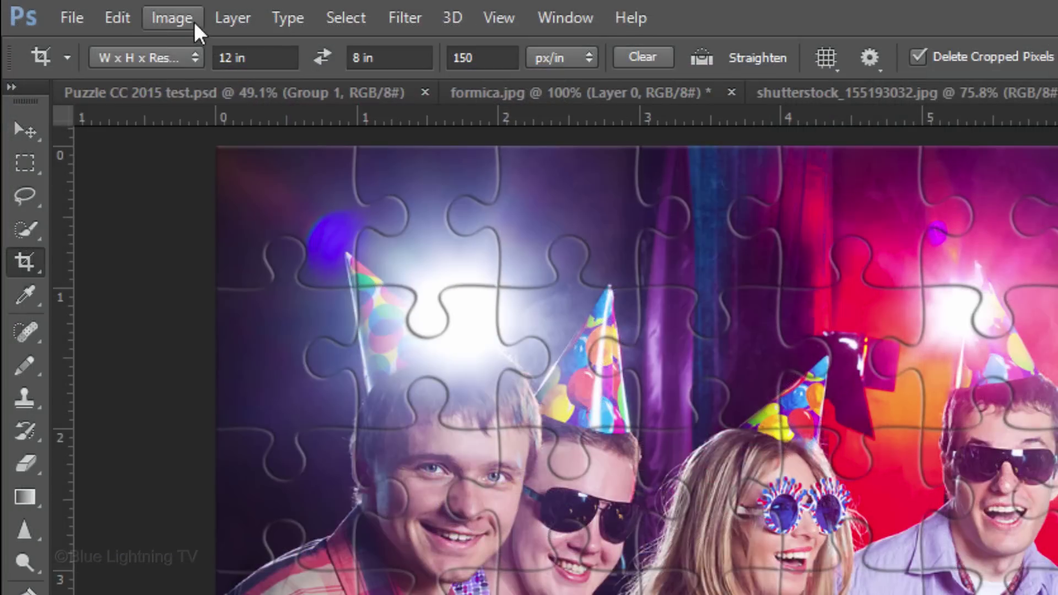
Step: Set Image > Canvas Size to 20 × 15 inches and fit the enlarged canvas to screen
left_click(185, 21)
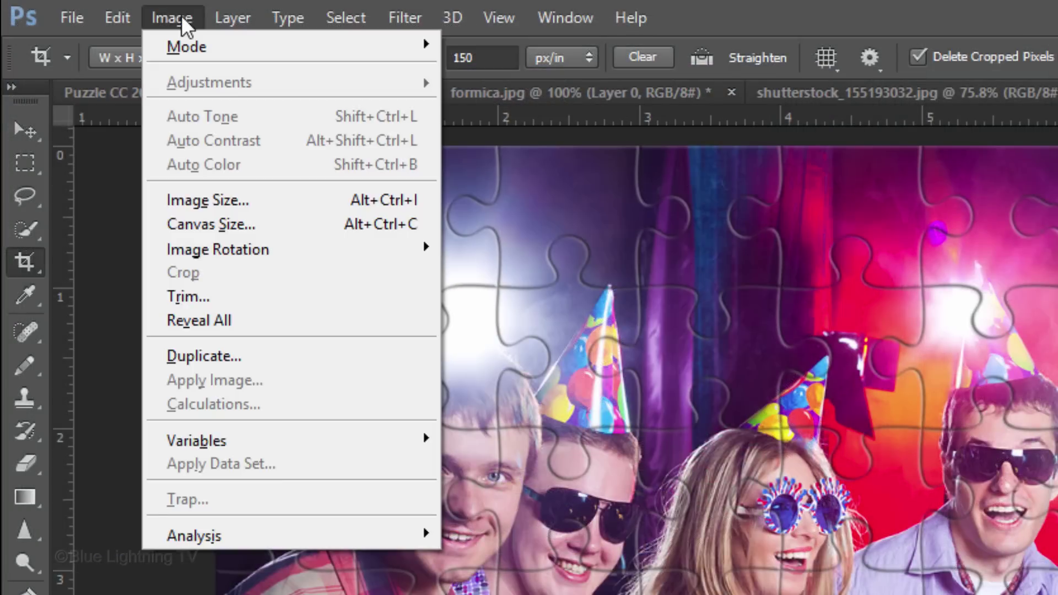
left_click(193, 226)
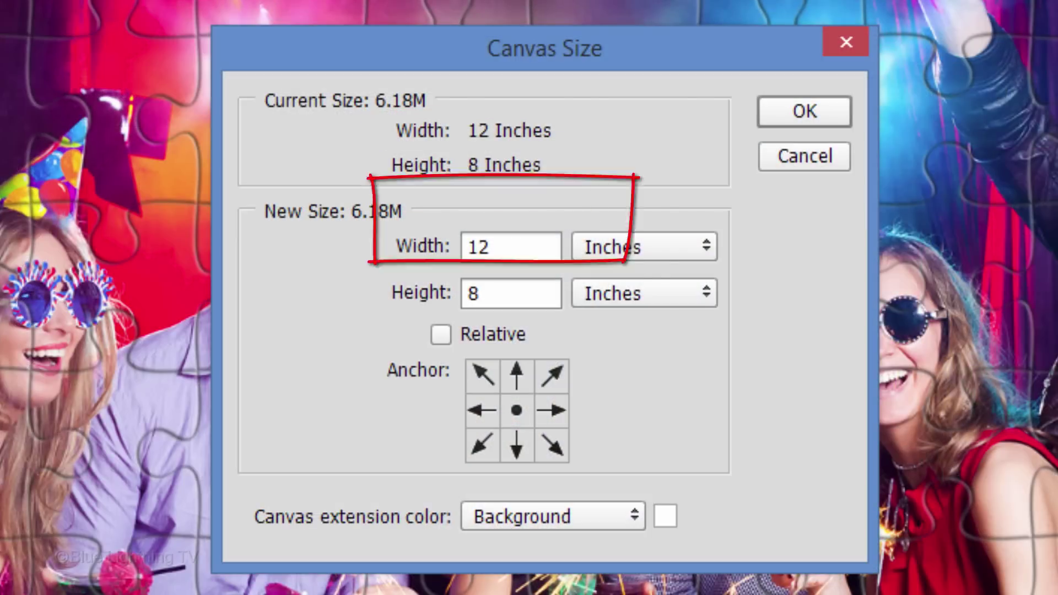
double_click(496, 247)
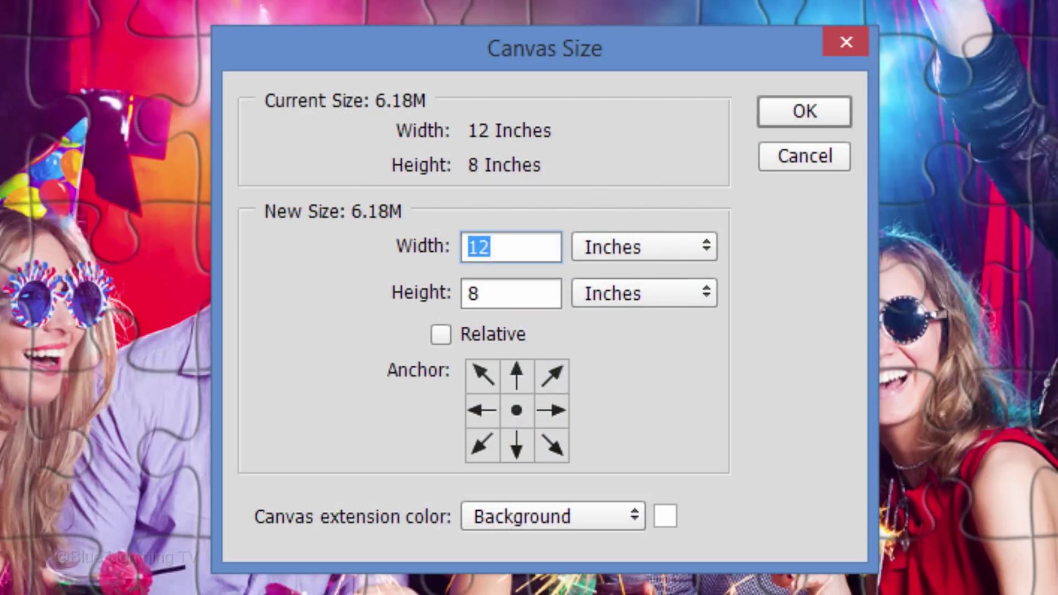
type("20")
left_click(488, 289)
key("BackSpace")
type("15")
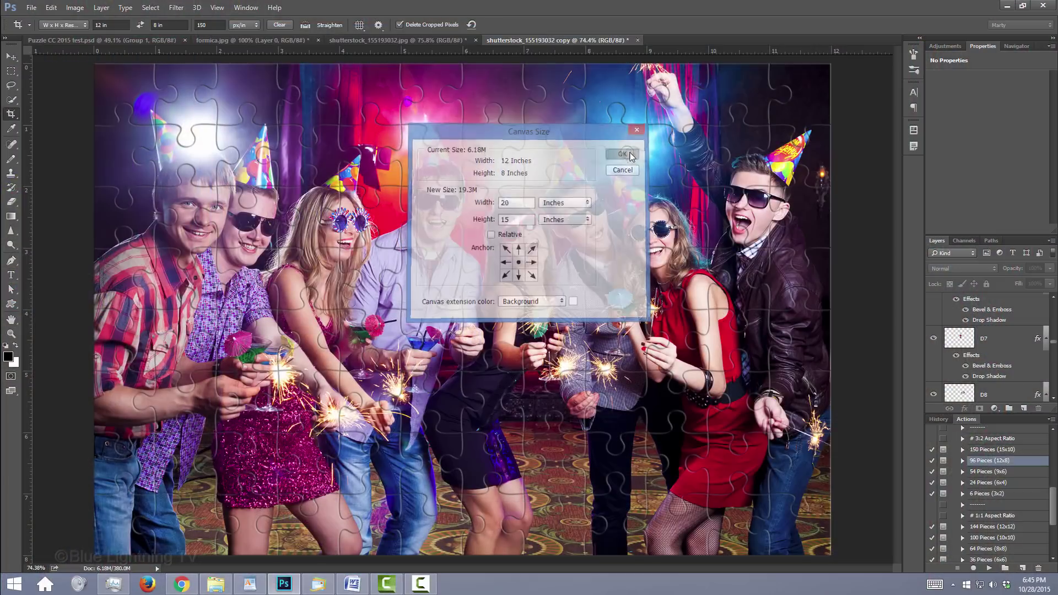
left_click(626, 154)
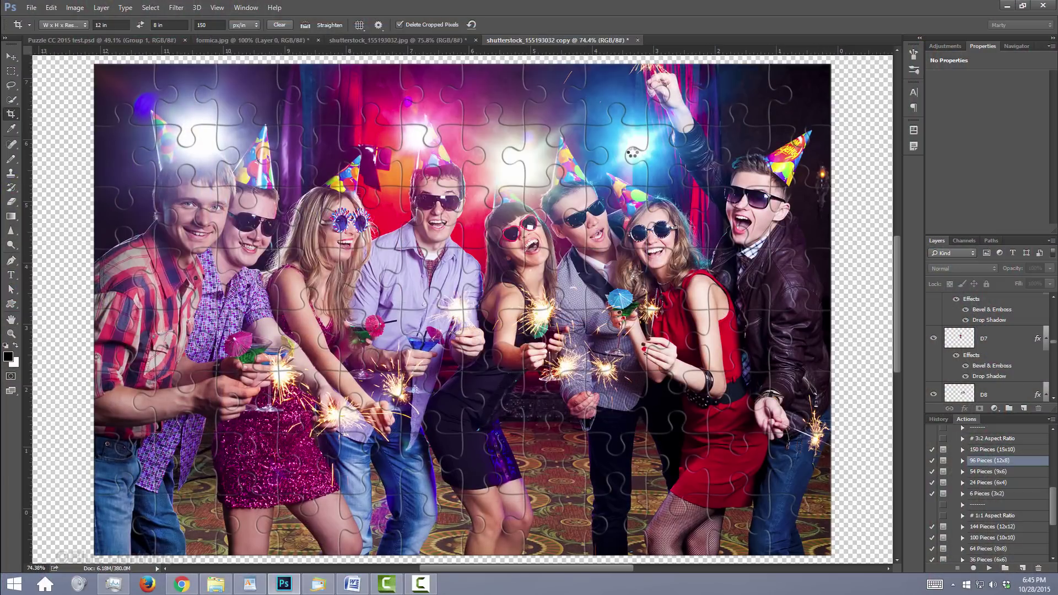
key("ctrl+0")
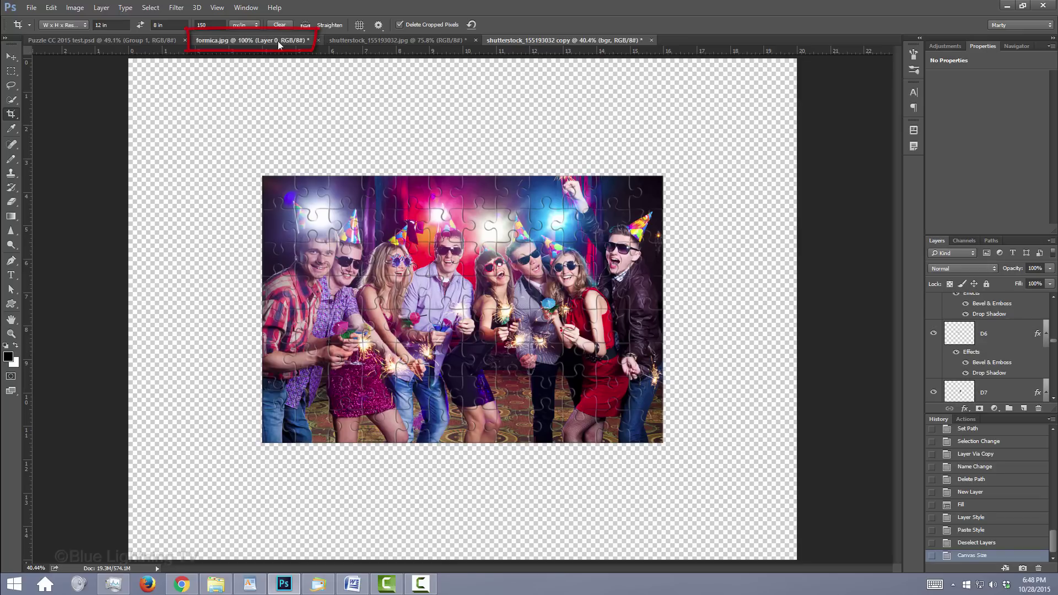
Step: Define the formica.jpg image as a pattern named formica.jpg using Edit > Define Pattern
left_click(278, 40)
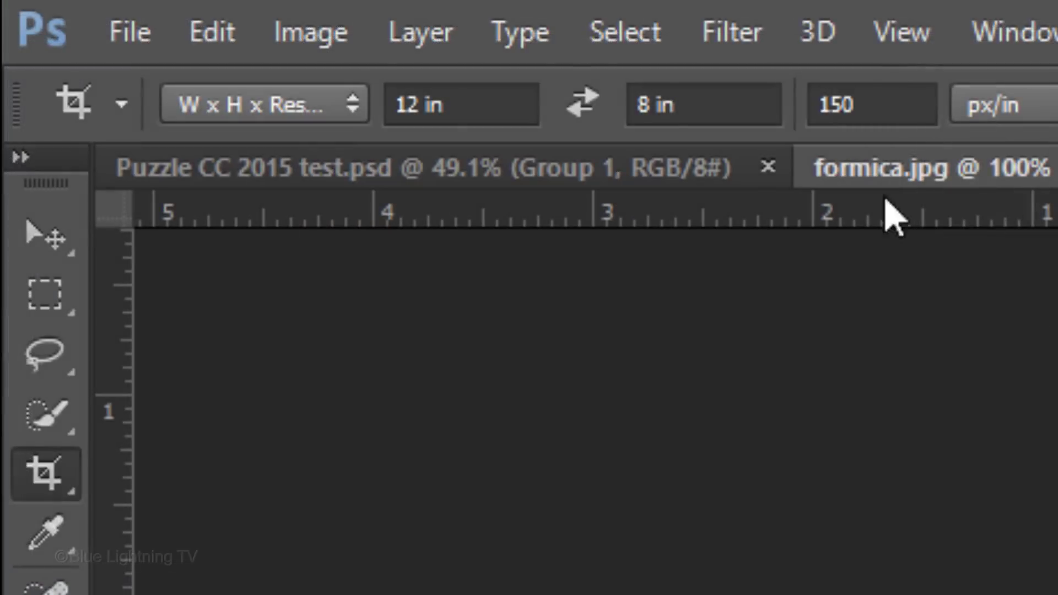
left_click(12, 56)
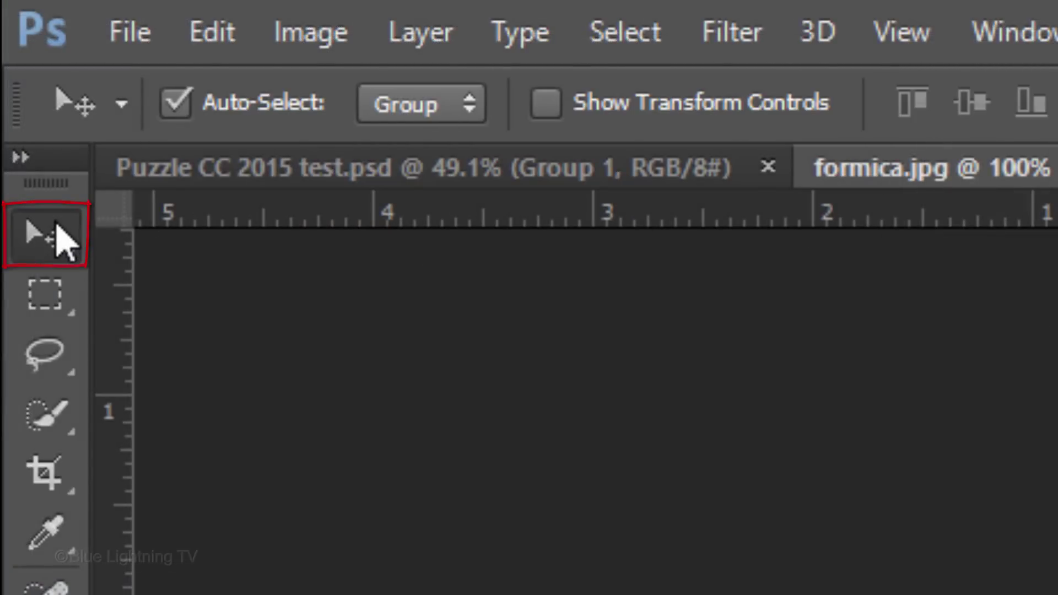
left_click(208, 34)
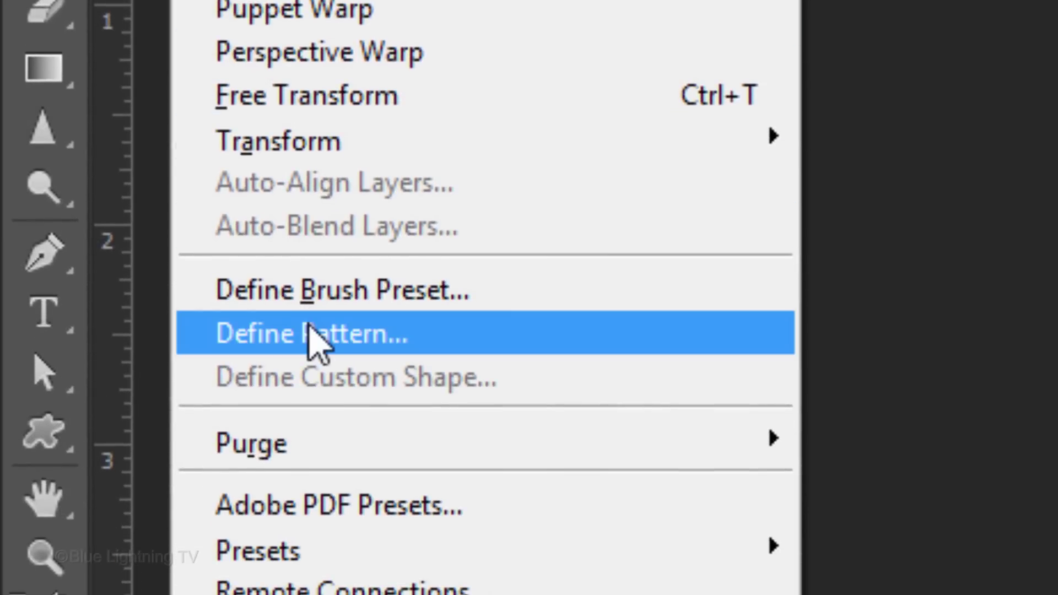
left_click(312, 334)
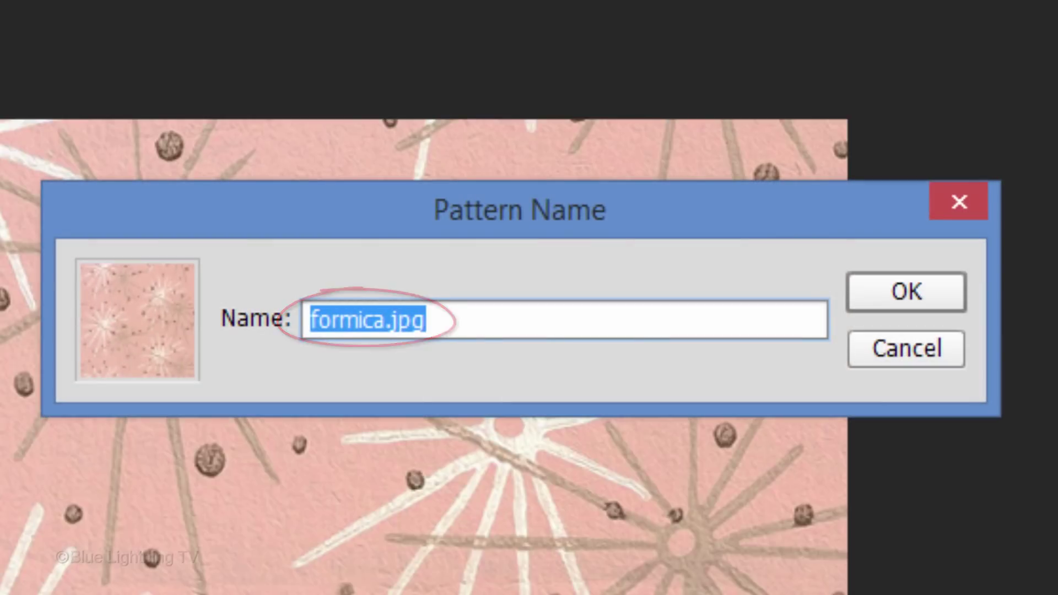
left_click(902, 296)
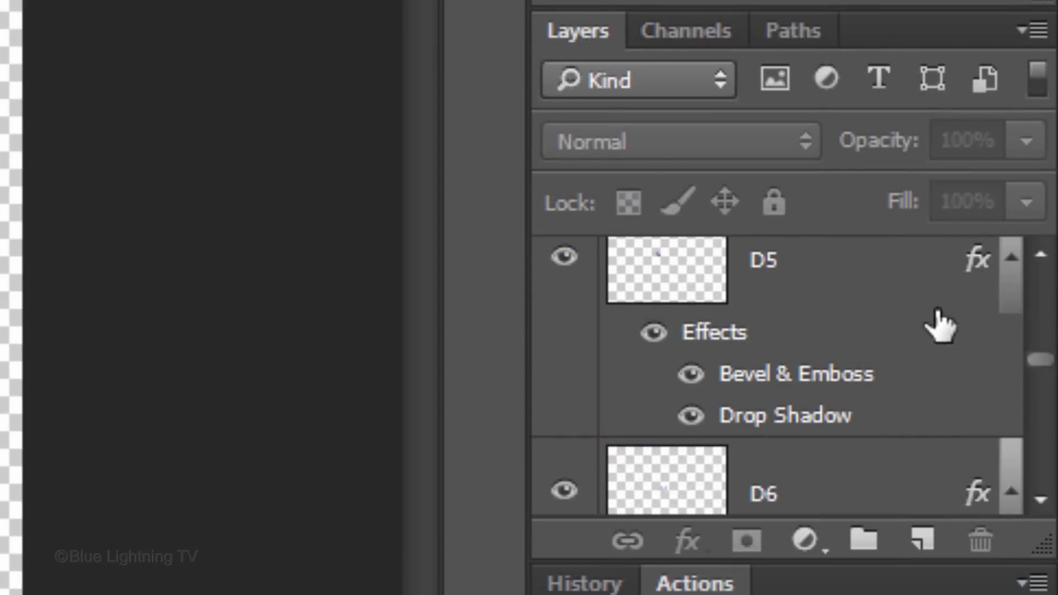
Step: Add a Pattern Fill layer using the pink formica pattern at 100% above the bgr layer
left_click_drag(1040, 360, 1050, 508)
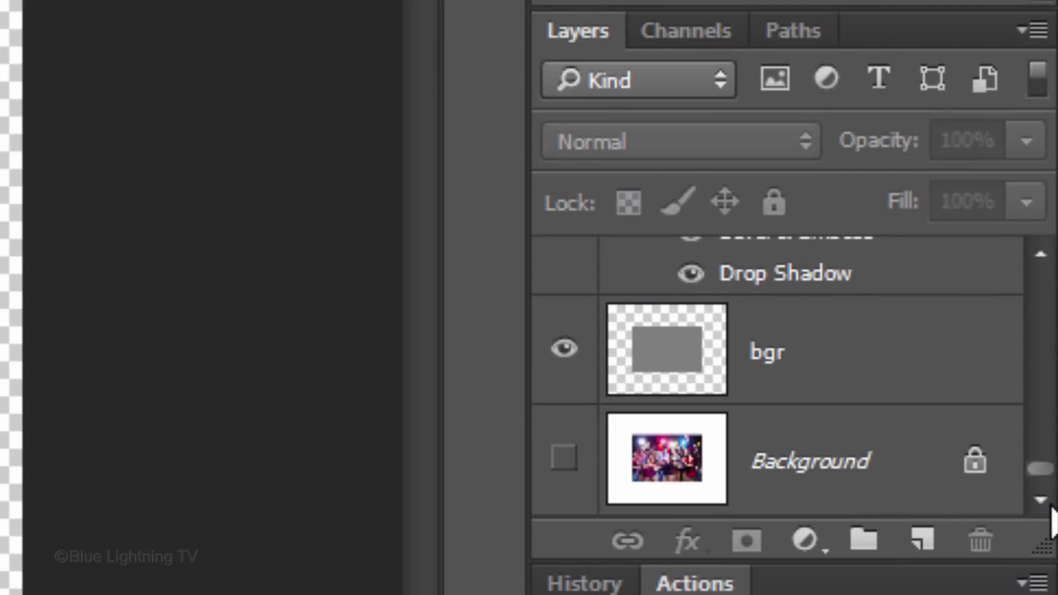
left_click(661, 347)
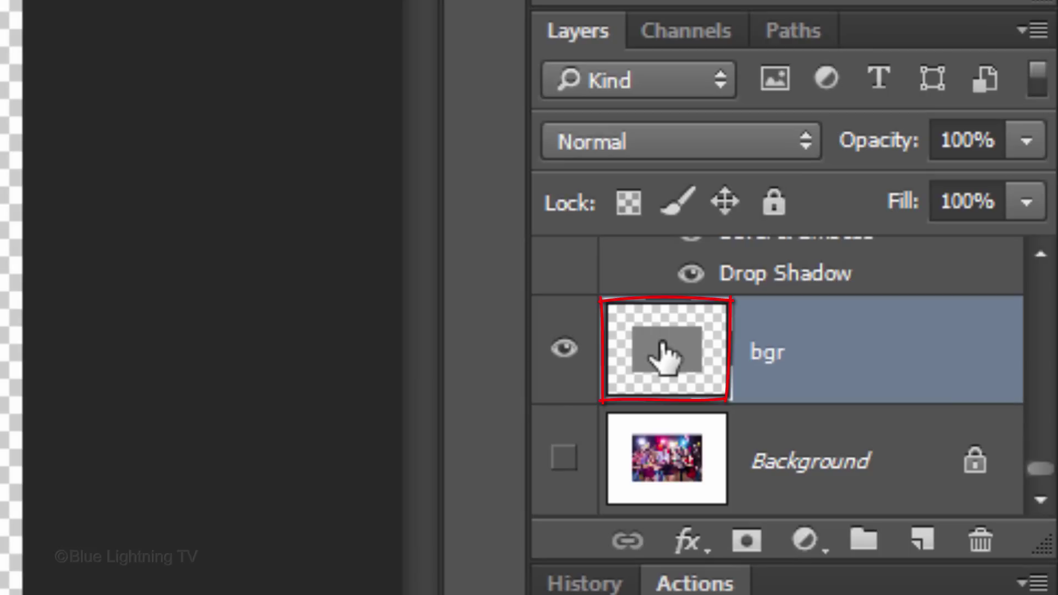
left_click(806, 543)
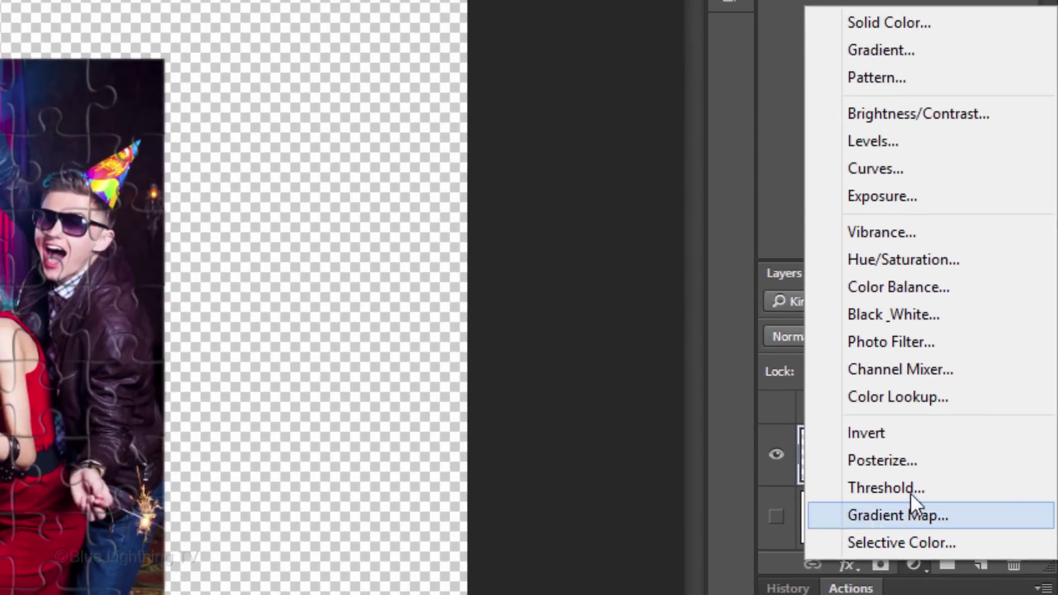
left_click(890, 78)
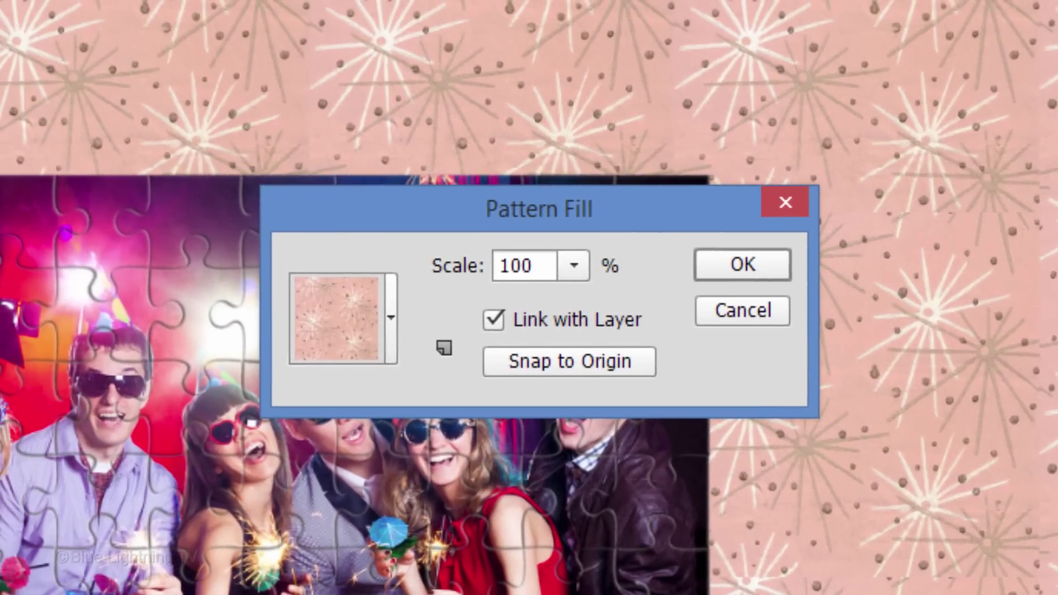
left_click(749, 264)
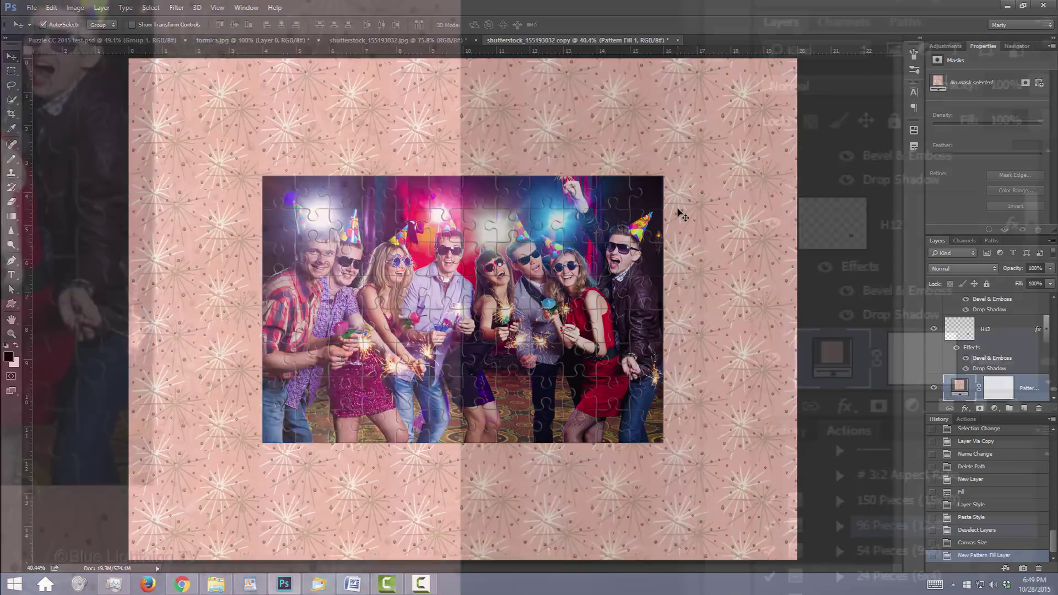
Step: Show the Actions panel again and enlarge the Layers panel by moving the divider down
left_click(965, 419)
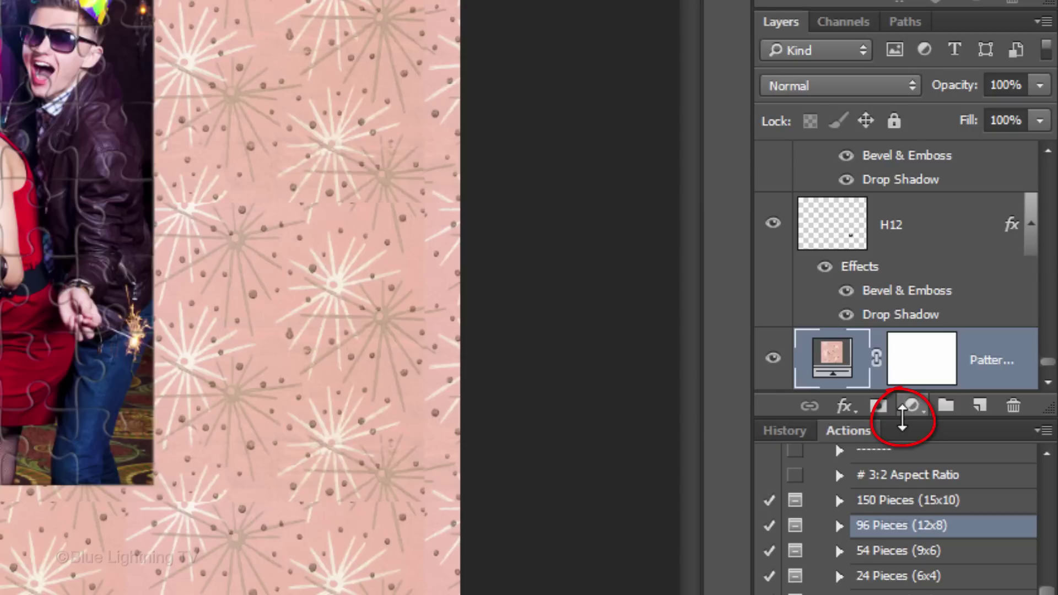
left_click_drag(898, 435, 891, 575)
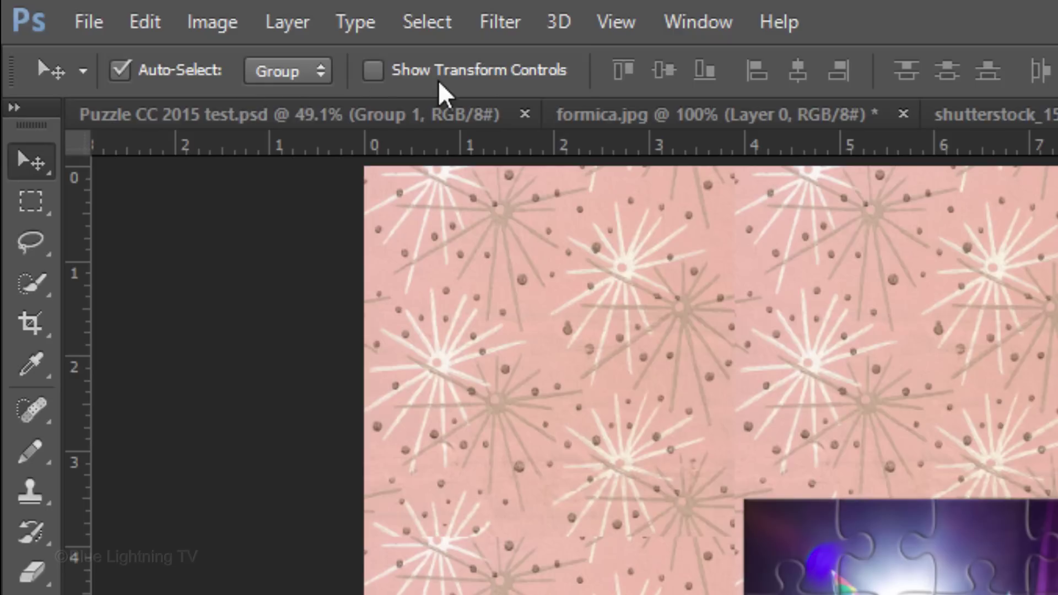
left_click(624, 26)
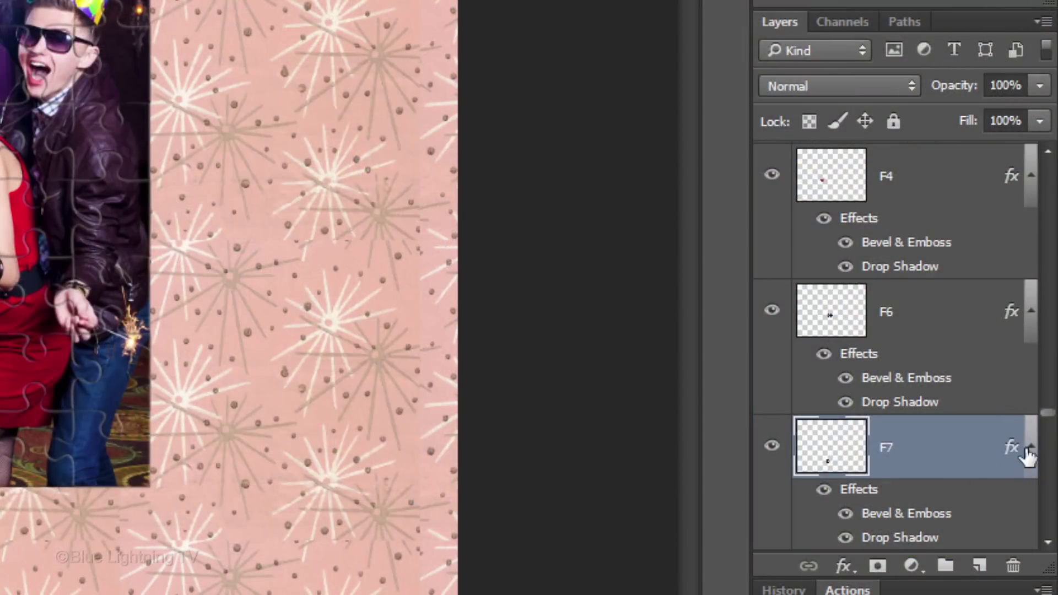
Step: Select the piece layers from H12 up to F5 and group them into Group 1
left_click_drag(1049, 414, 1037, 534)
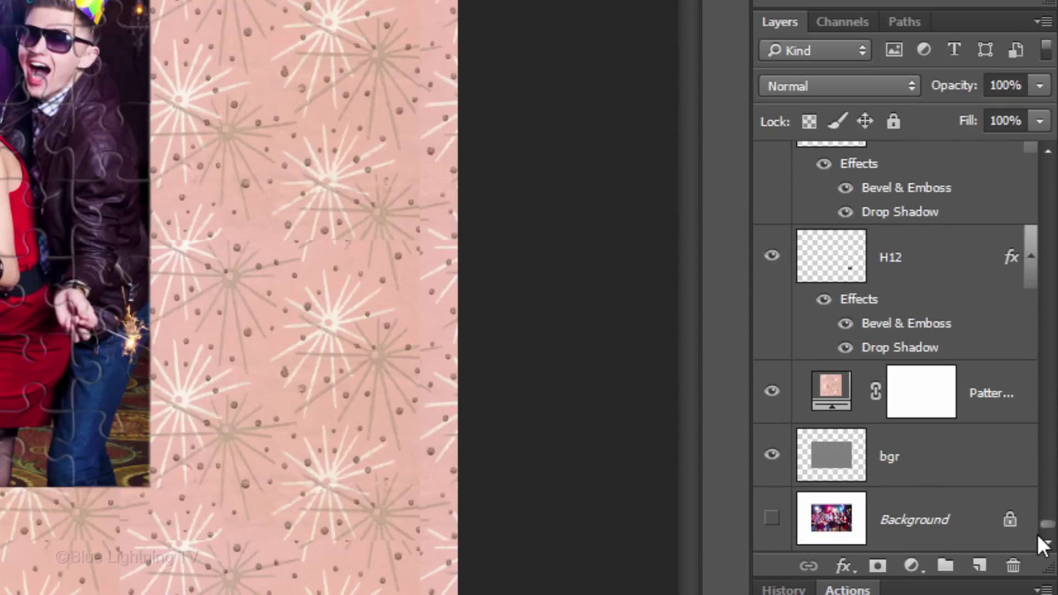
left_click(952, 259)
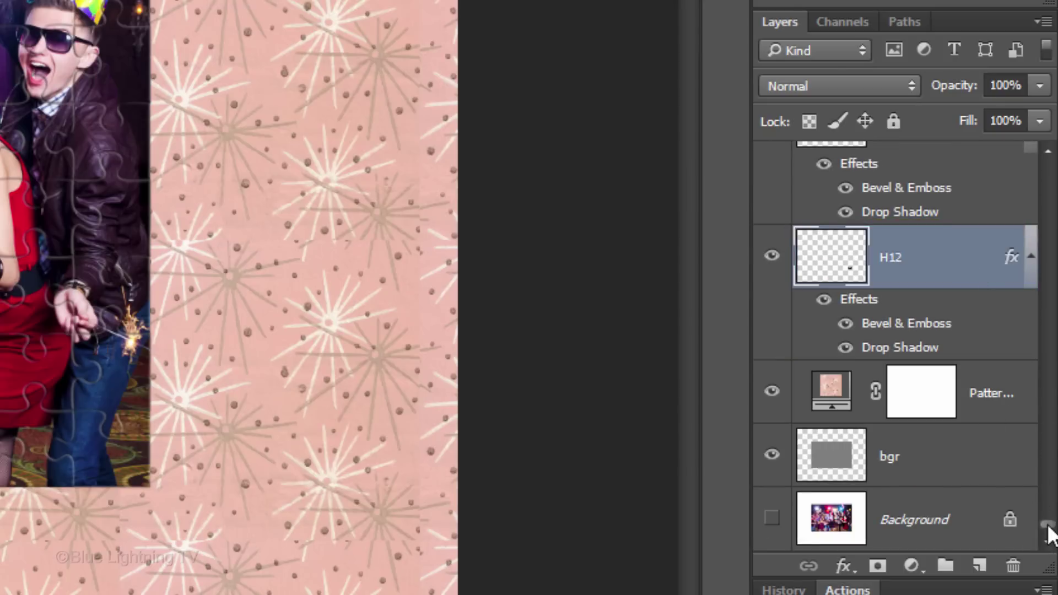
left_click_drag(1048, 526, 1053, 126)
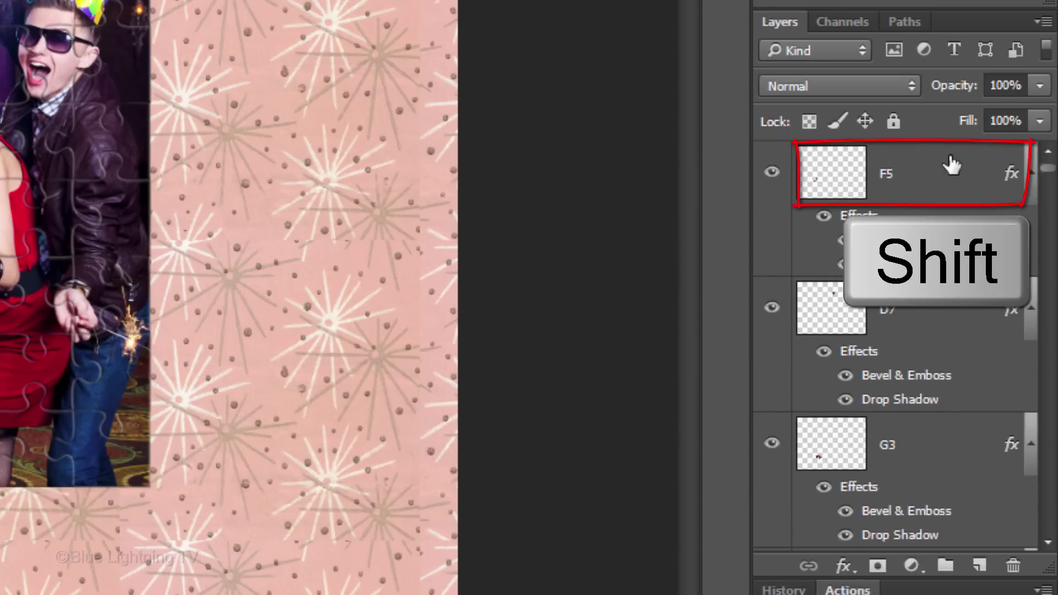
left_click(944, 174, "shift")
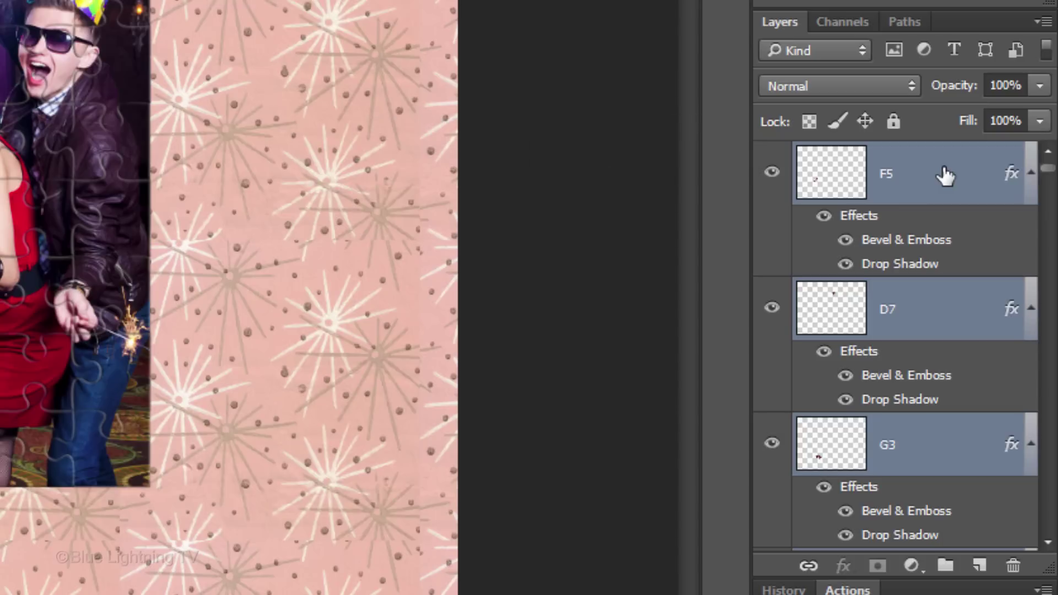
key("ctrl+g")
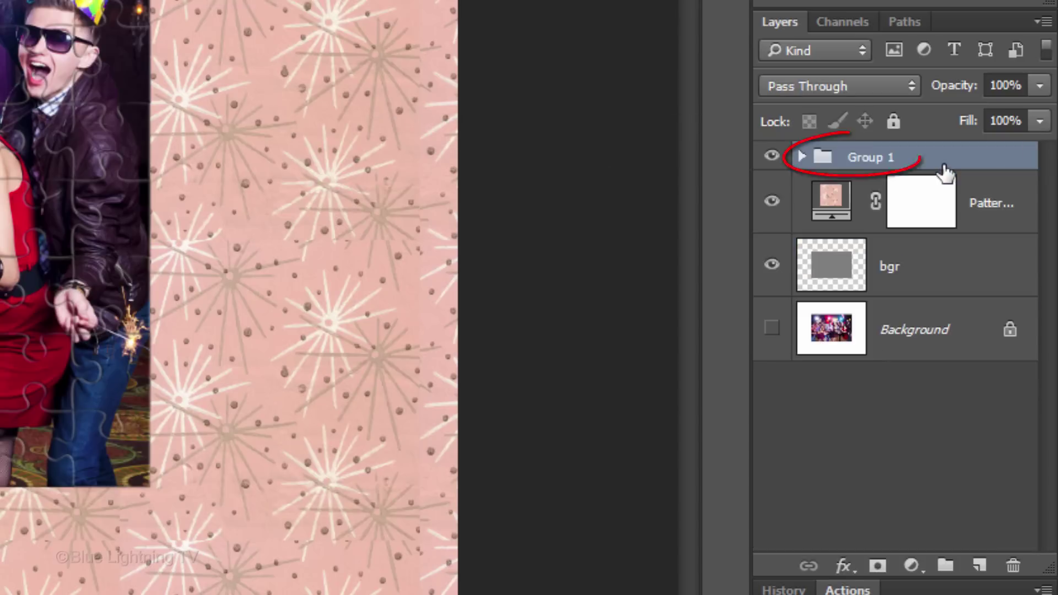
Step: Add a drop shadow to Group 1 with Linear Burn blend mode at 40% opacity
left_click(842, 570)
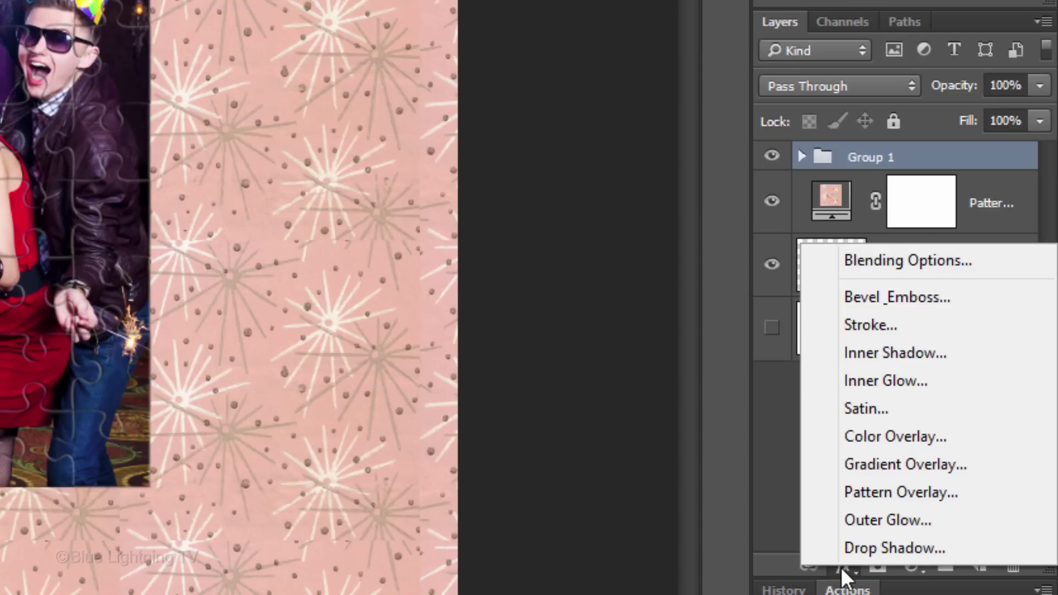
left_click(876, 548)
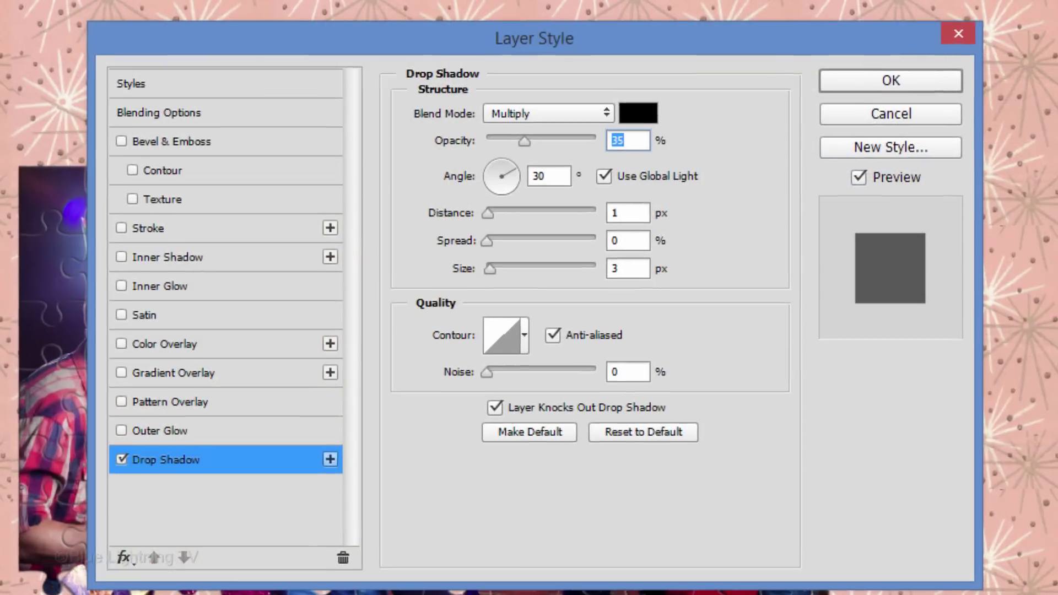
left_click(563, 114)
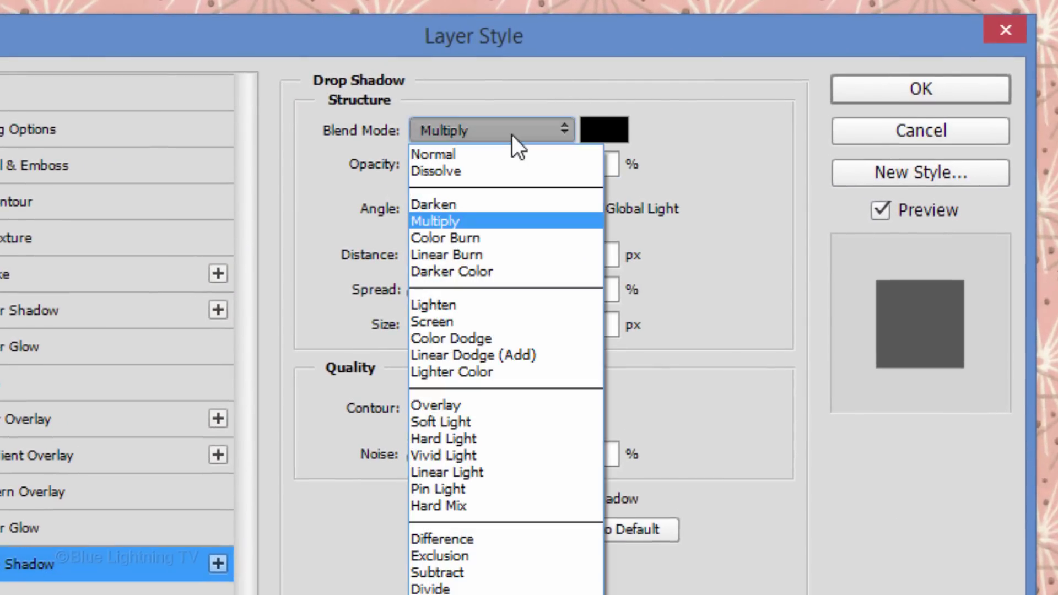
left_click(504, 257)
left_click(595, 165)
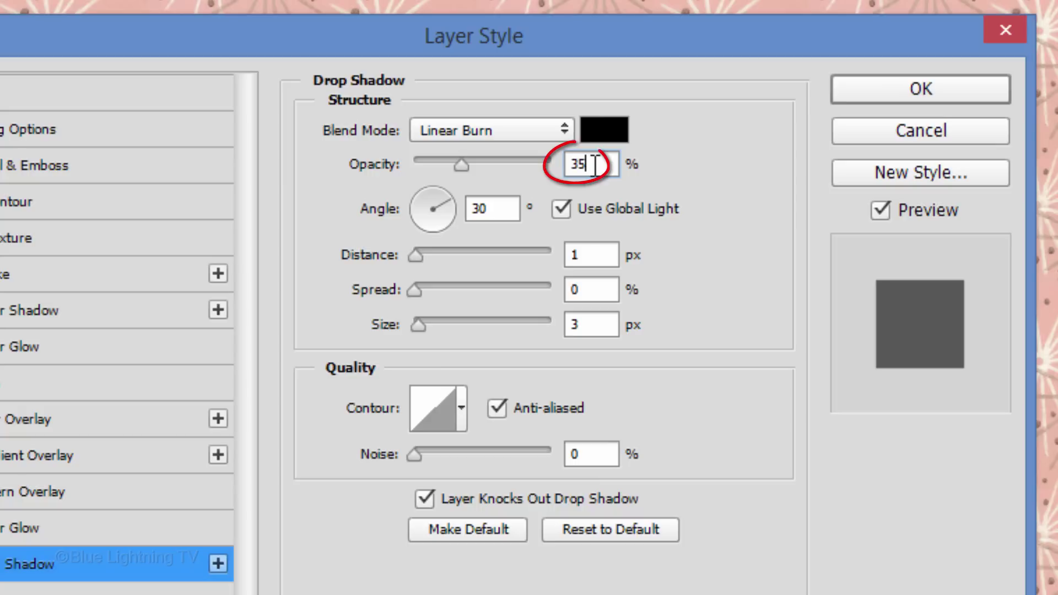
key("BackSpace")
key("BackSpace")
type("40")
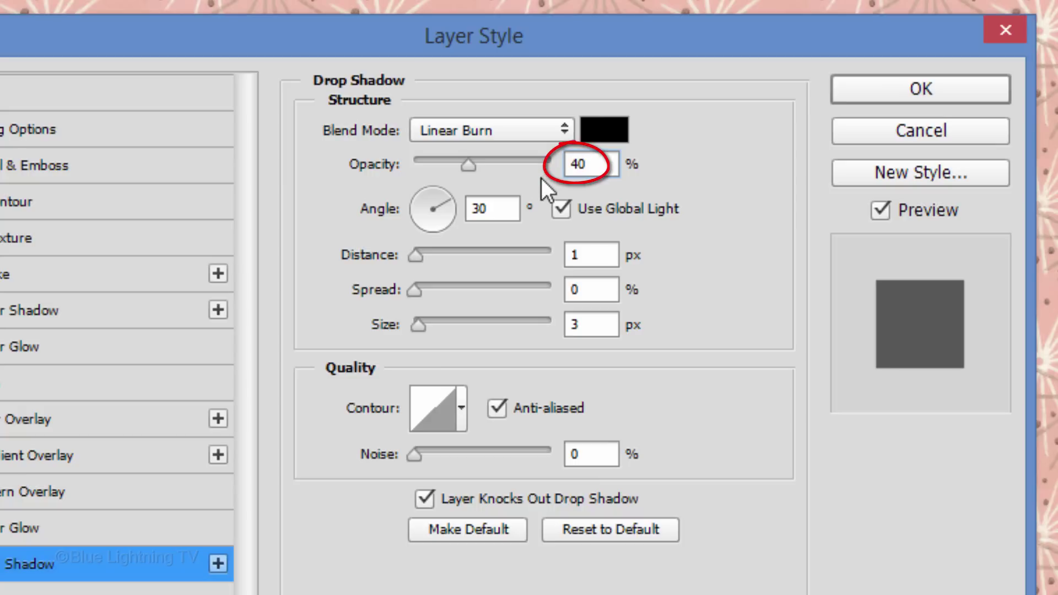
Step: Give the shadow its own 90° angle, 12 px distance and 15 px size
left_click(559, 208)
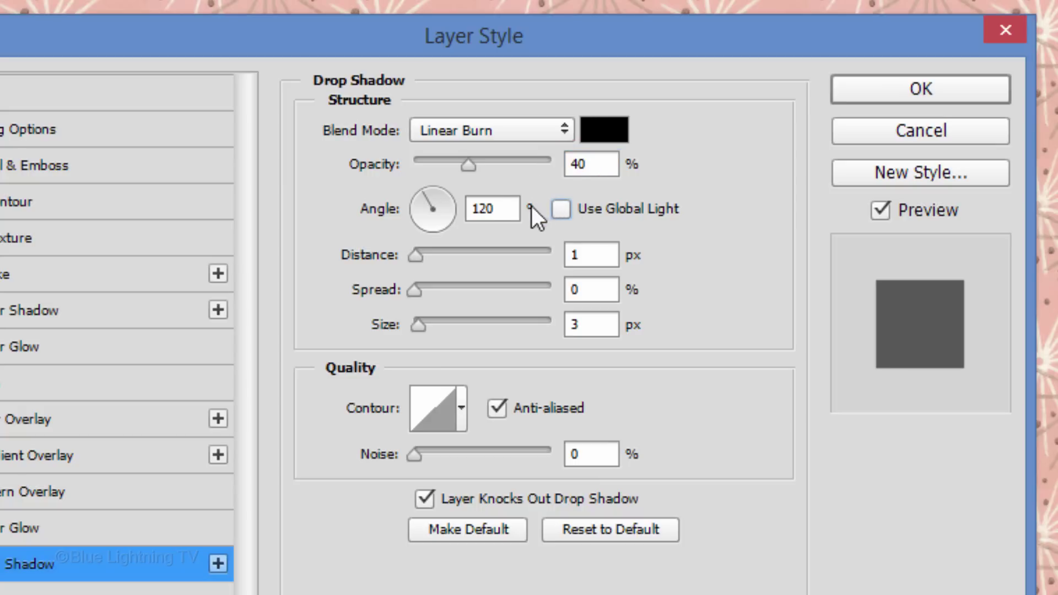
left_click(506, 208)
key("BackSpace")
key("BackSpace")
key("BackSpace")
type("90")
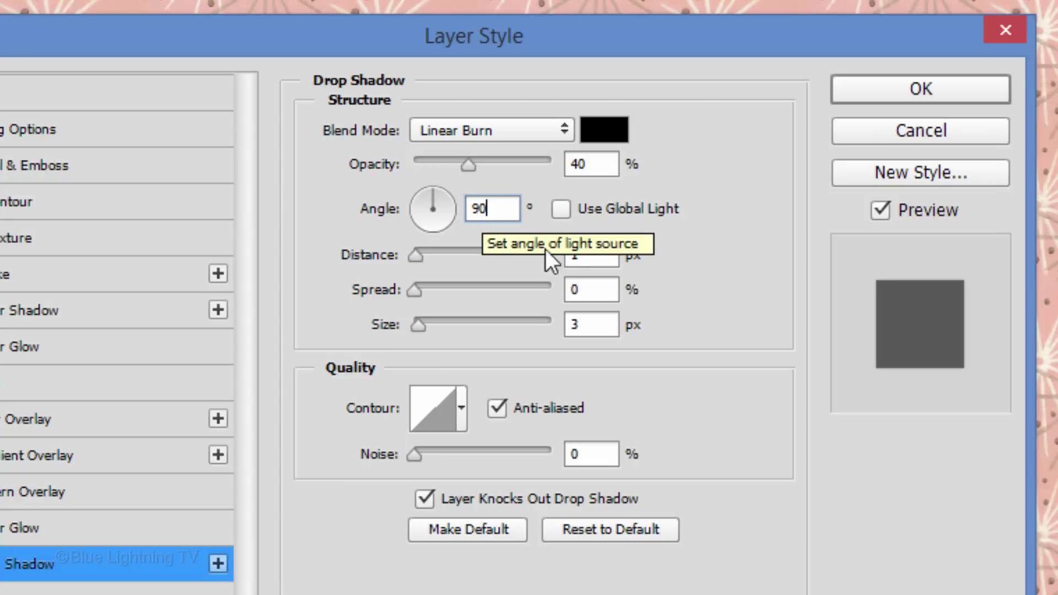
left_click(599, 256)
type("2")
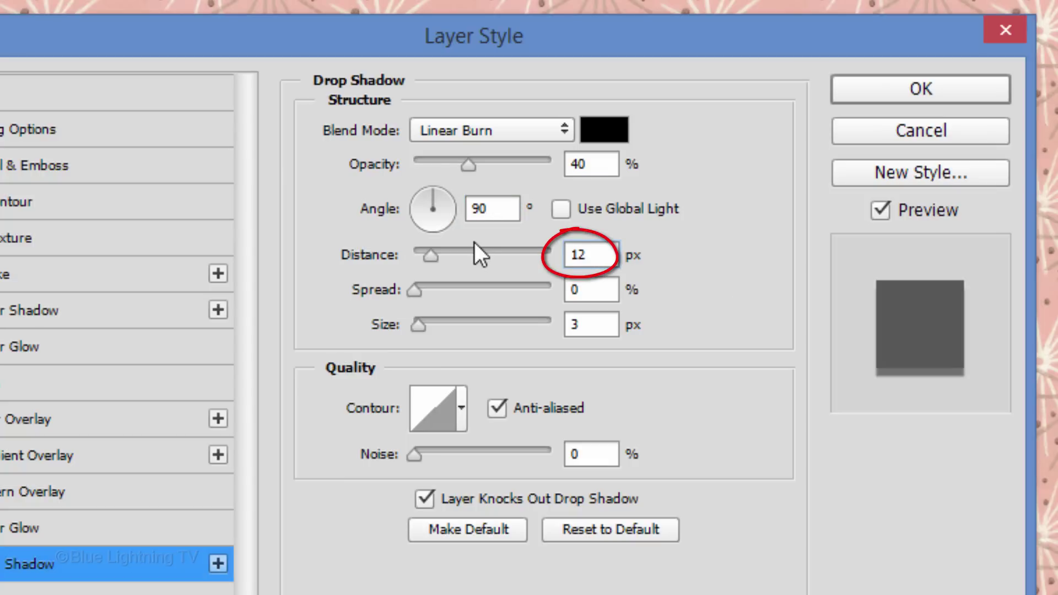
left_click(603, 325)
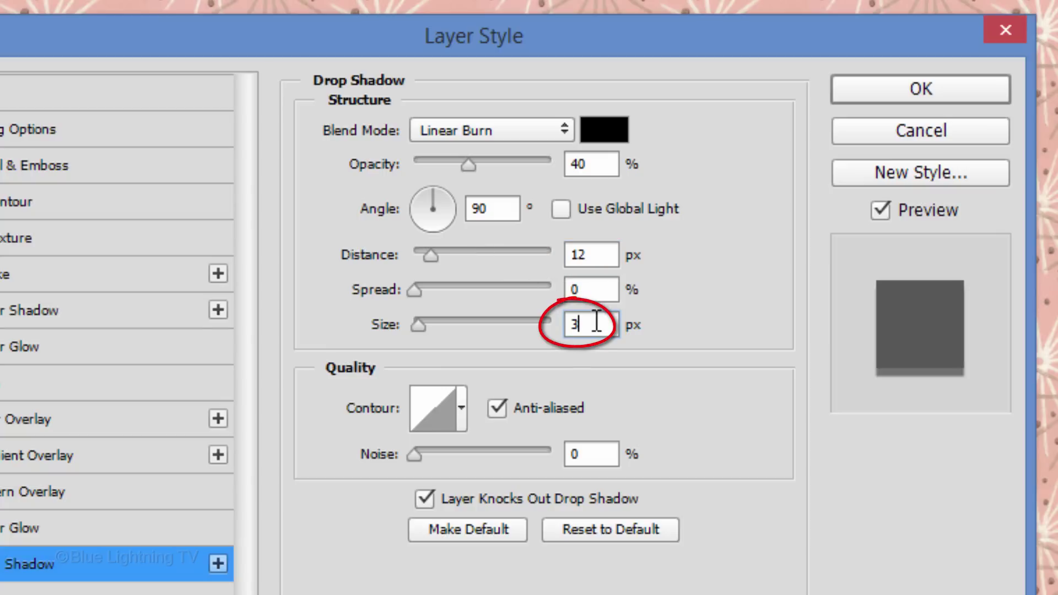
key("BackSpace")
type("15")
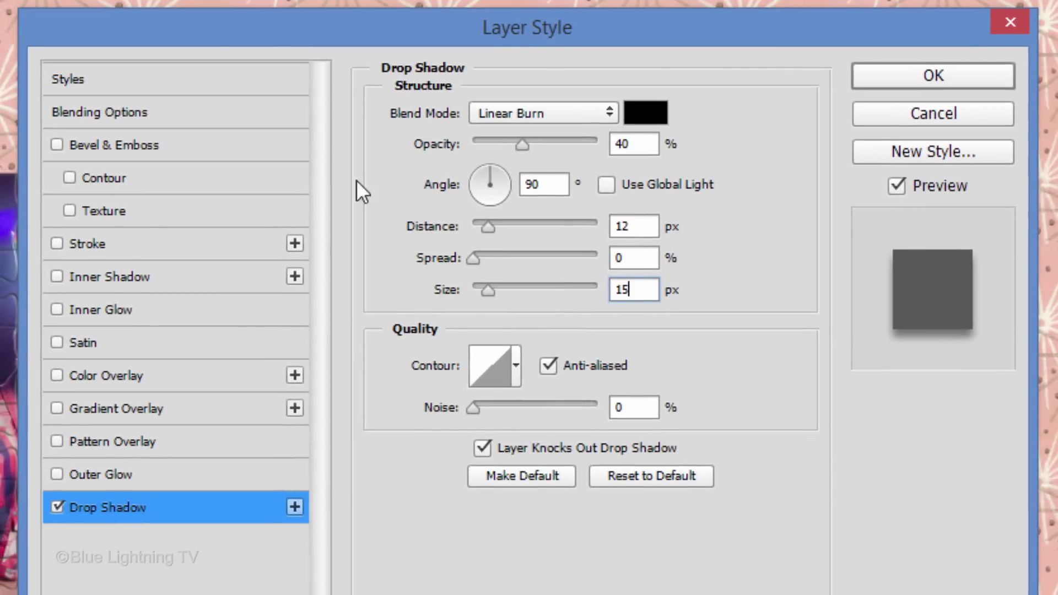
left_click(227, 146)
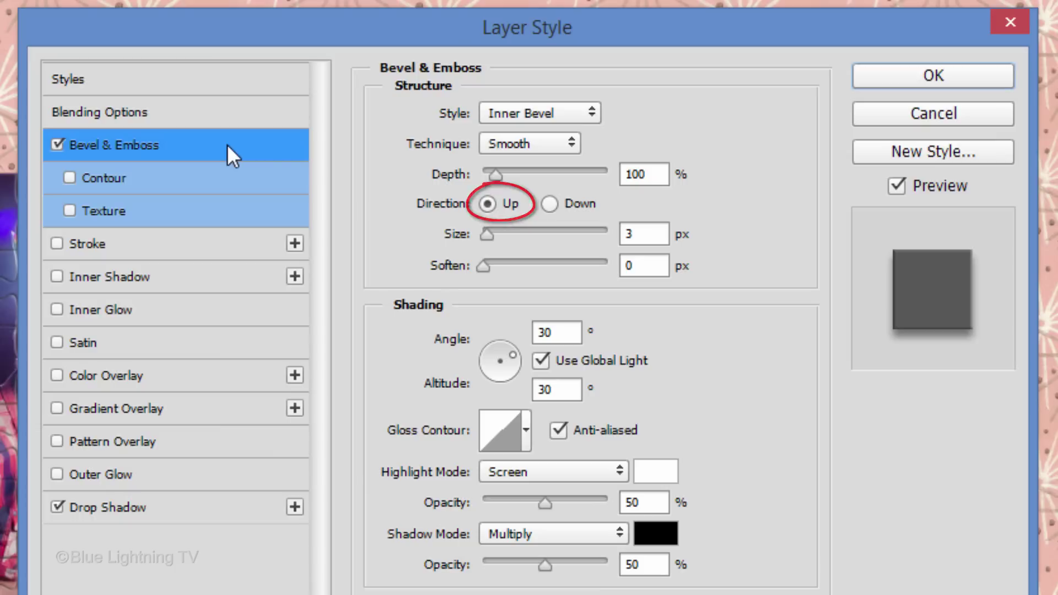
Step: Set the bevel size to 4 px with its own light angle of 143°
left_click(628, 236)
key("BackSpace")
type("4")
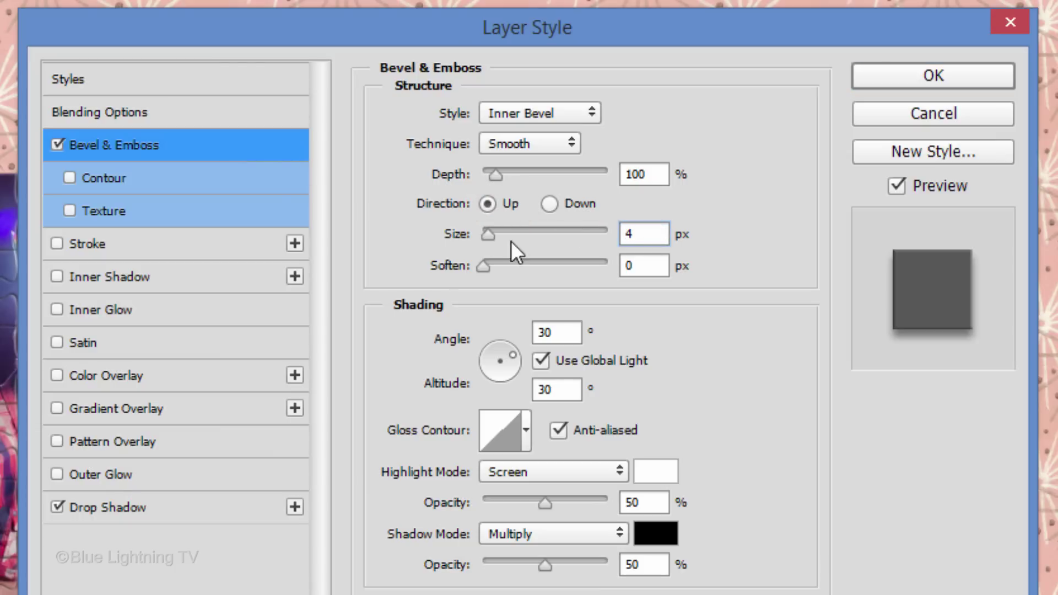
left_click(541, 362)
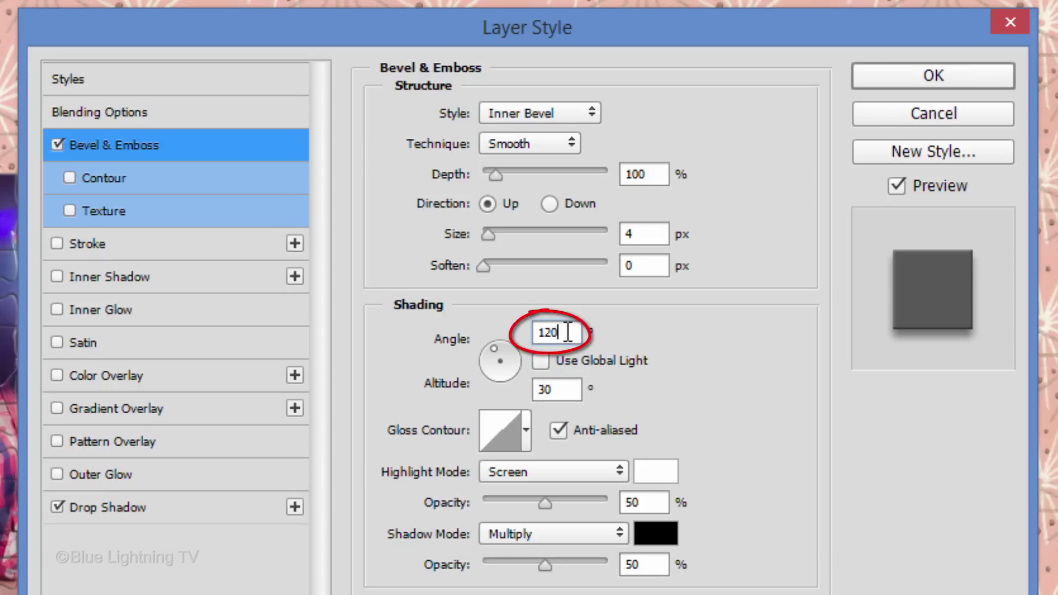
double_click(553, 336)
type("143")
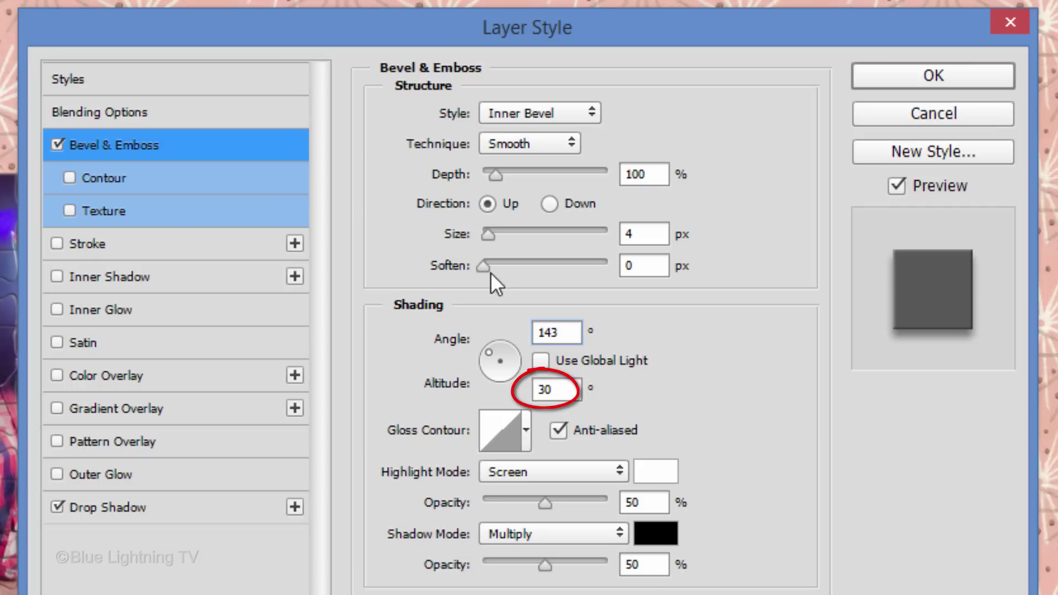
Step: Make the bevel highlight Linear Dodge (Add) at 80% opacity and apply the styles
left_click(565, 469)
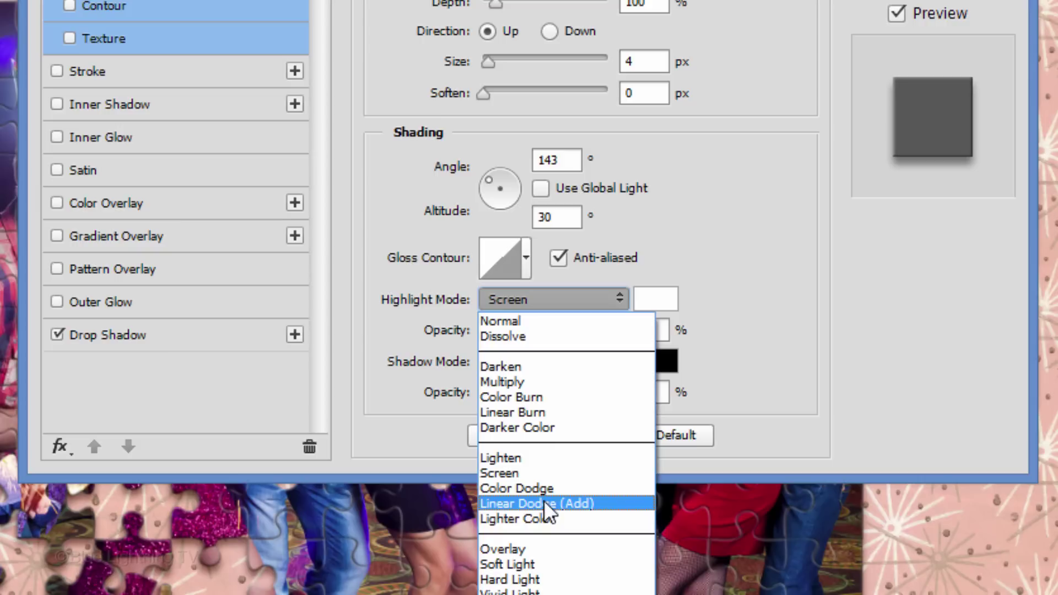
left_click(543, 503)
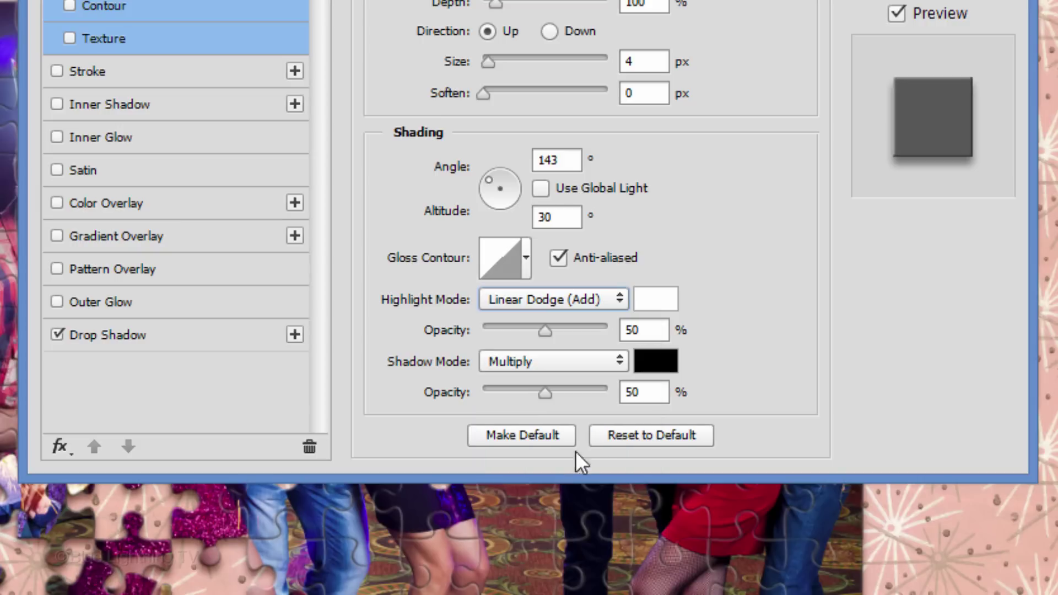
key("Tab")
type("80")
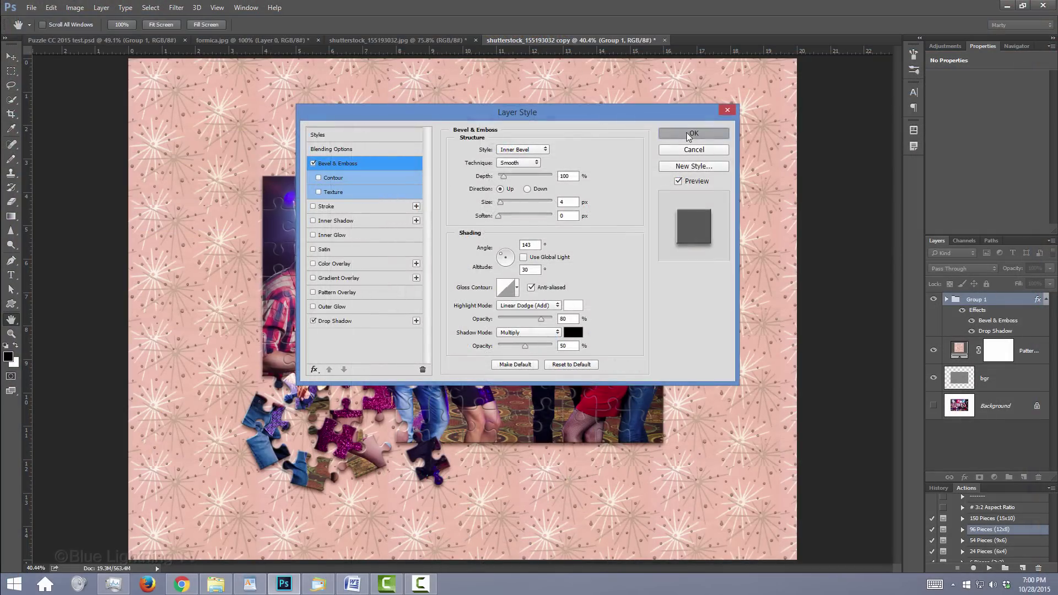
left_click(690, 134)
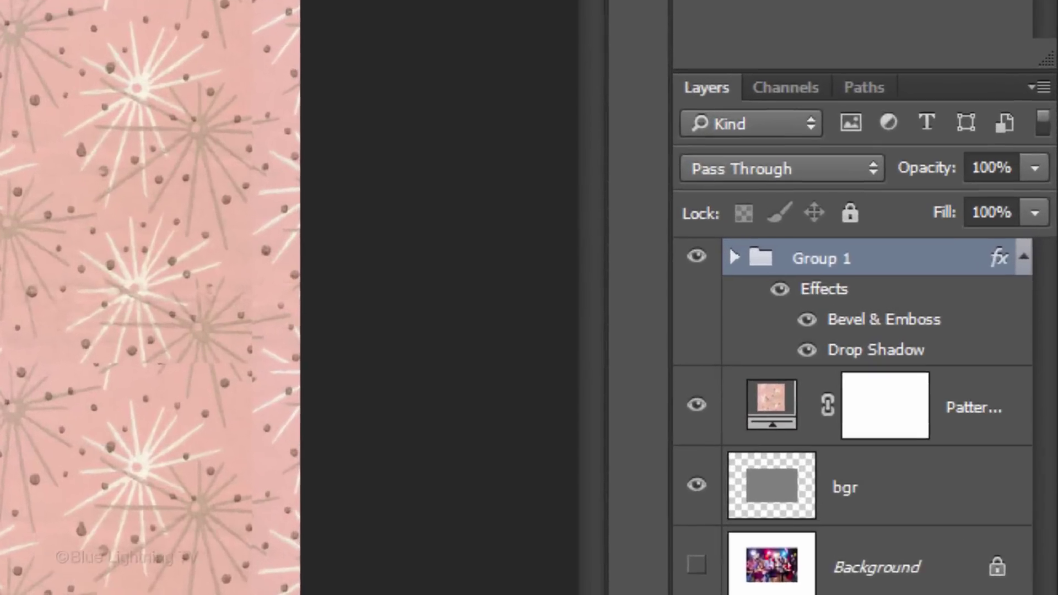
Step: Stamp all visible layers into a new Layer 1 and zoom out
key("ctrl+shift+alt+e")
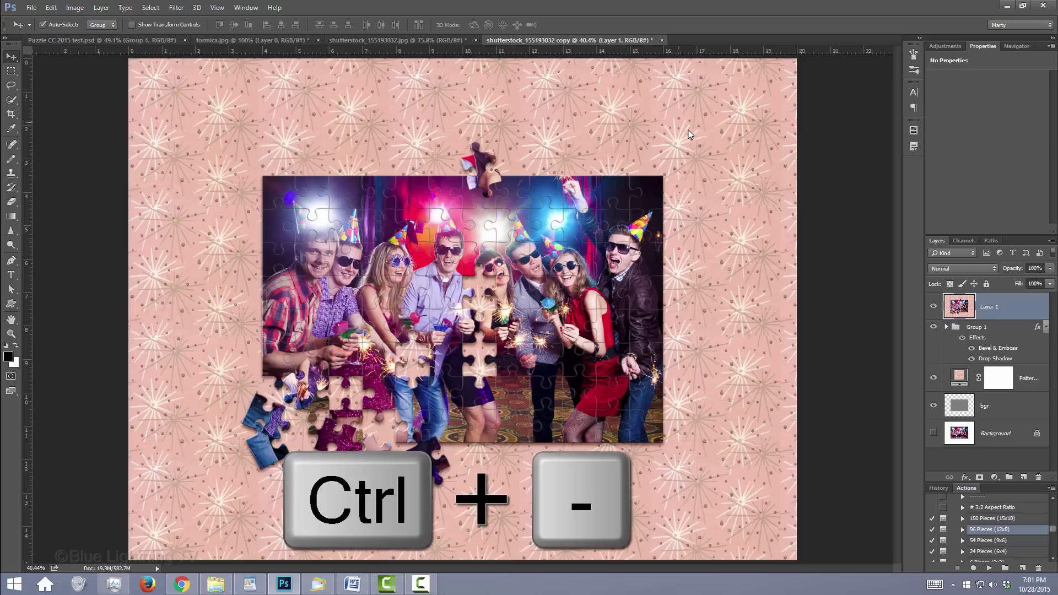
key("ctrl+minus")
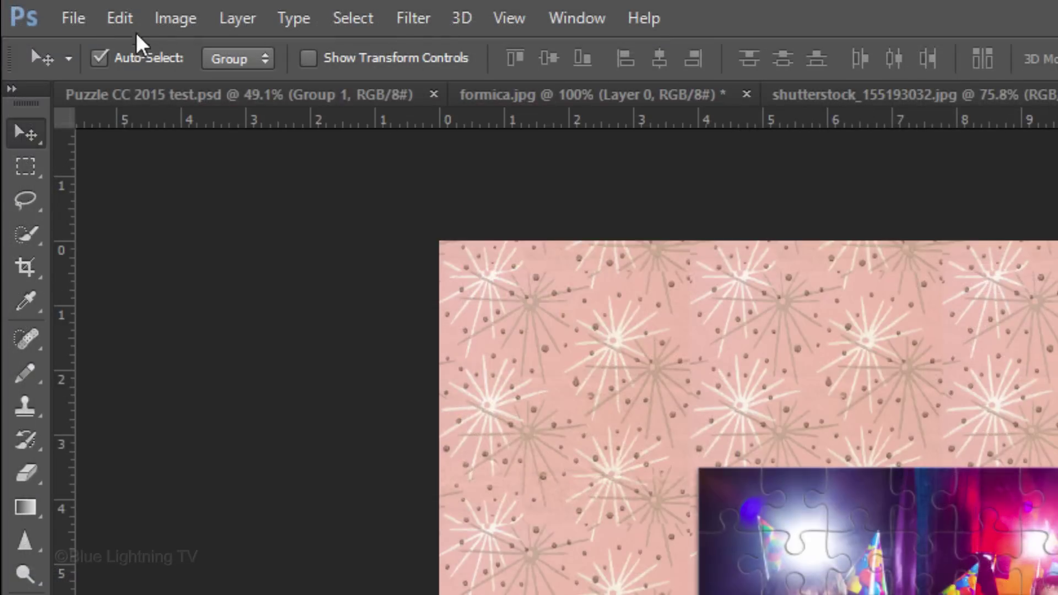
Step: Apply a perspective transform to Layer 1, widening its bottom edge into a trapezoid
left_click(51, 7)
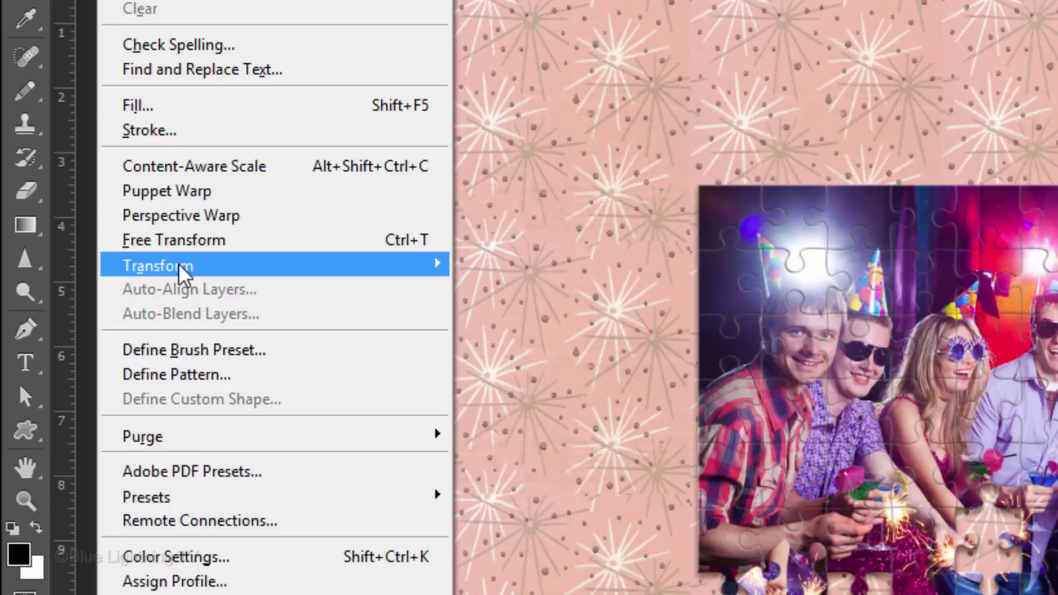
mouse_move(181, 270)
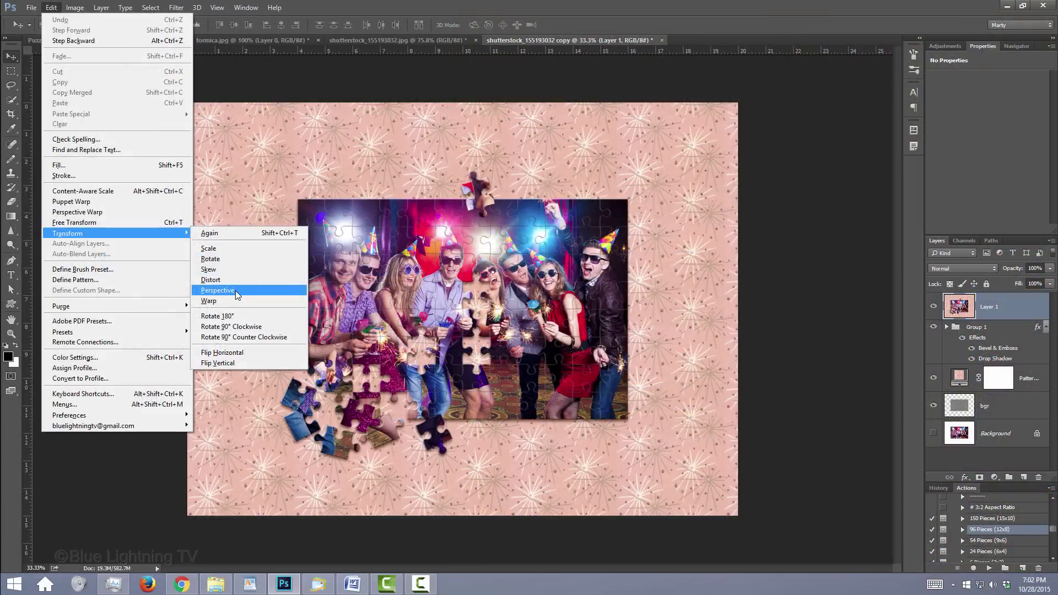
left_click(544, 402)
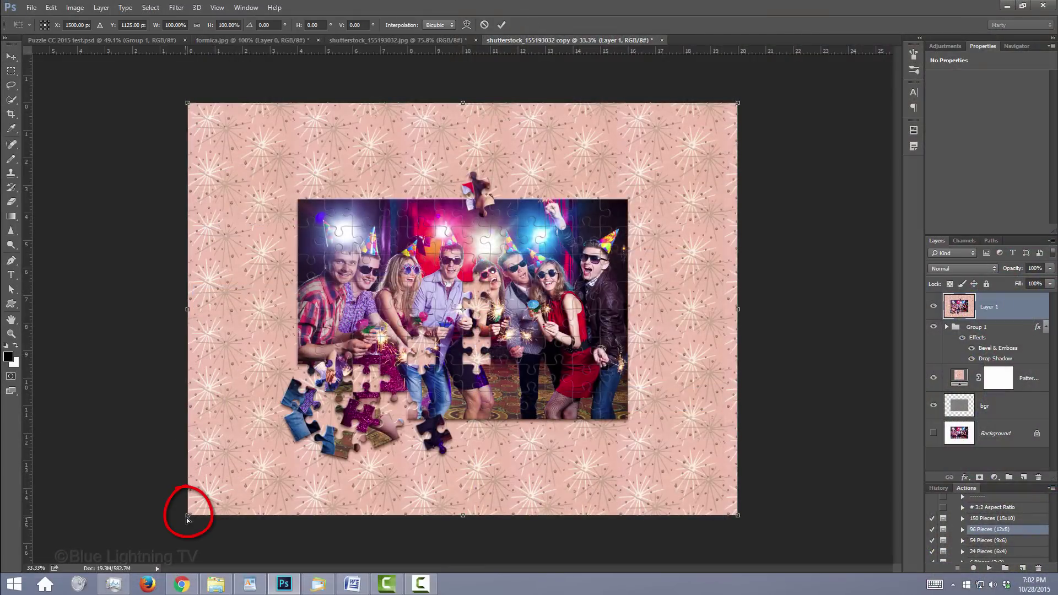
left_click_drag(187, 516, 113, 517)
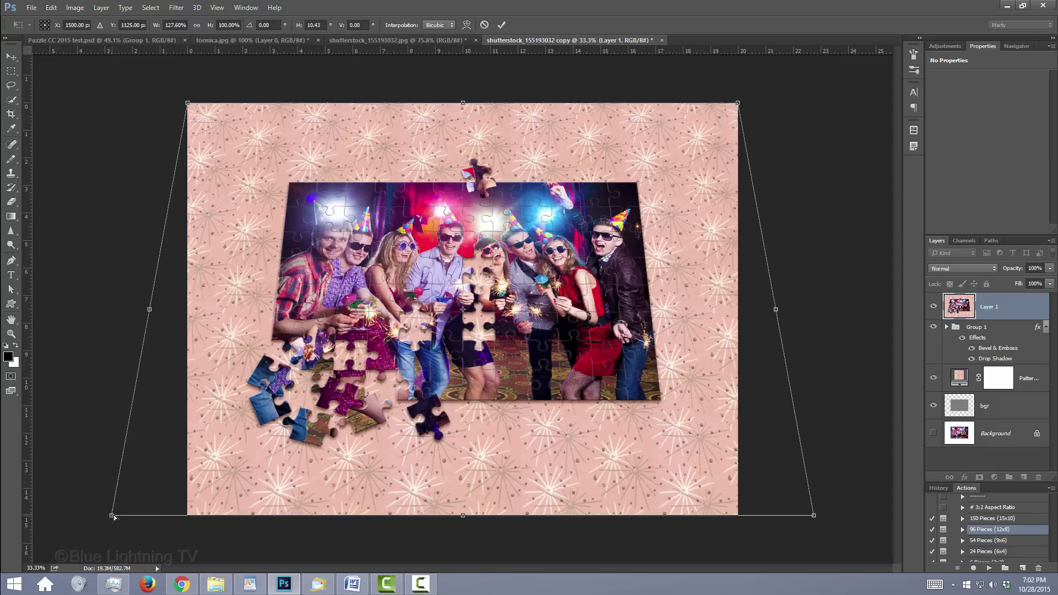
key("Return")
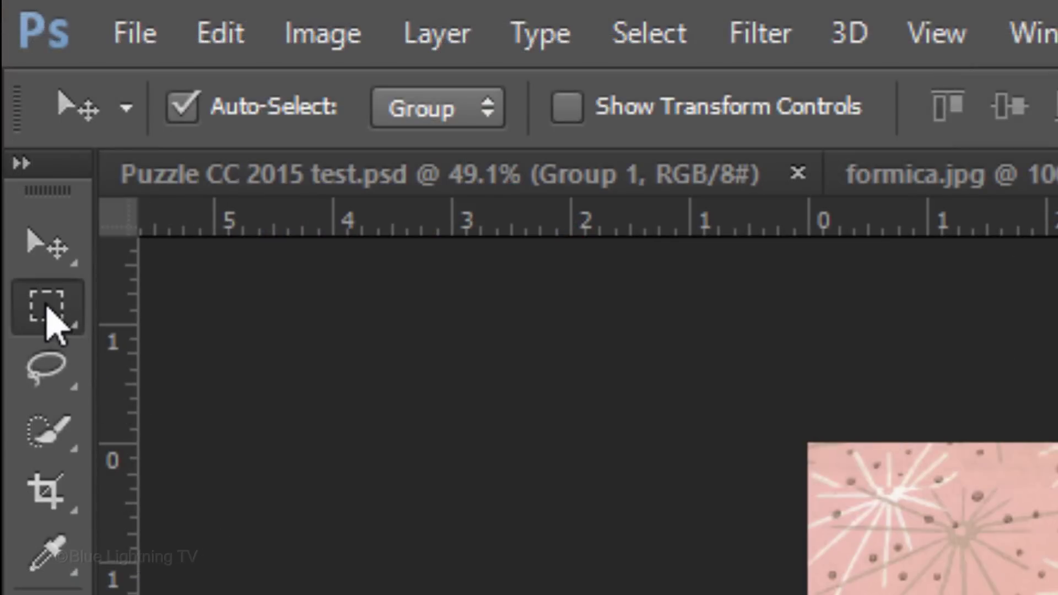
Step: Draw a rectangular marquee excluding the top and bottom strips, ready for cropping
right_click(11, 72)
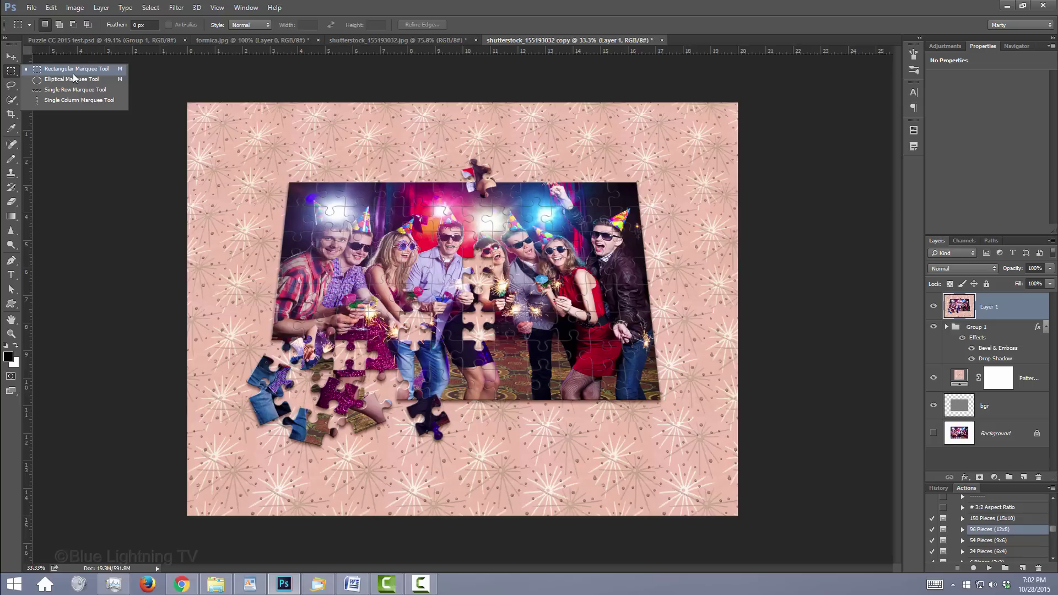
left_click(311, 317)
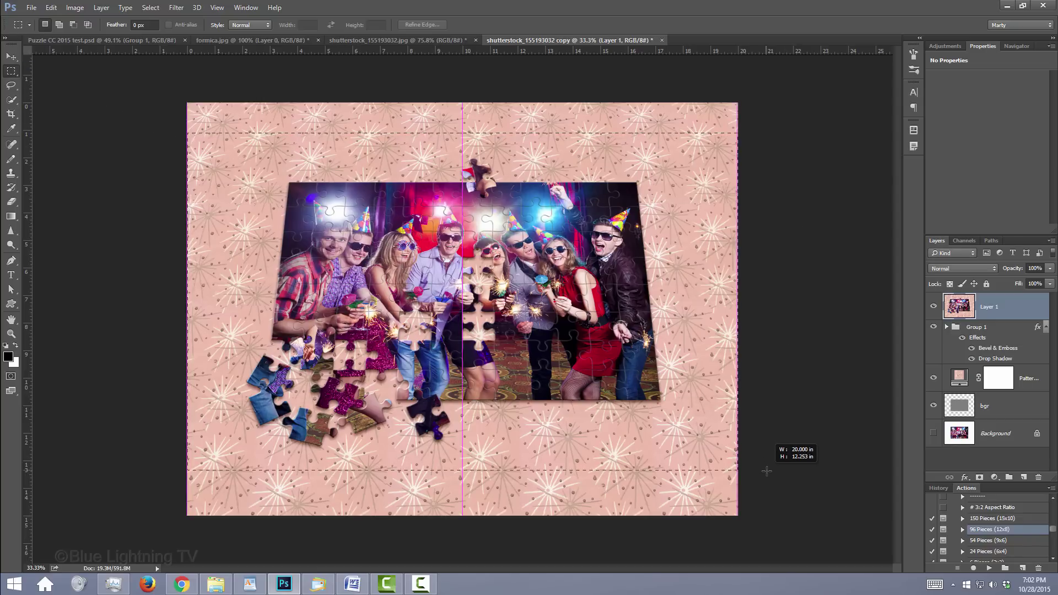
left_click_drag(768, 473, 768, 472)
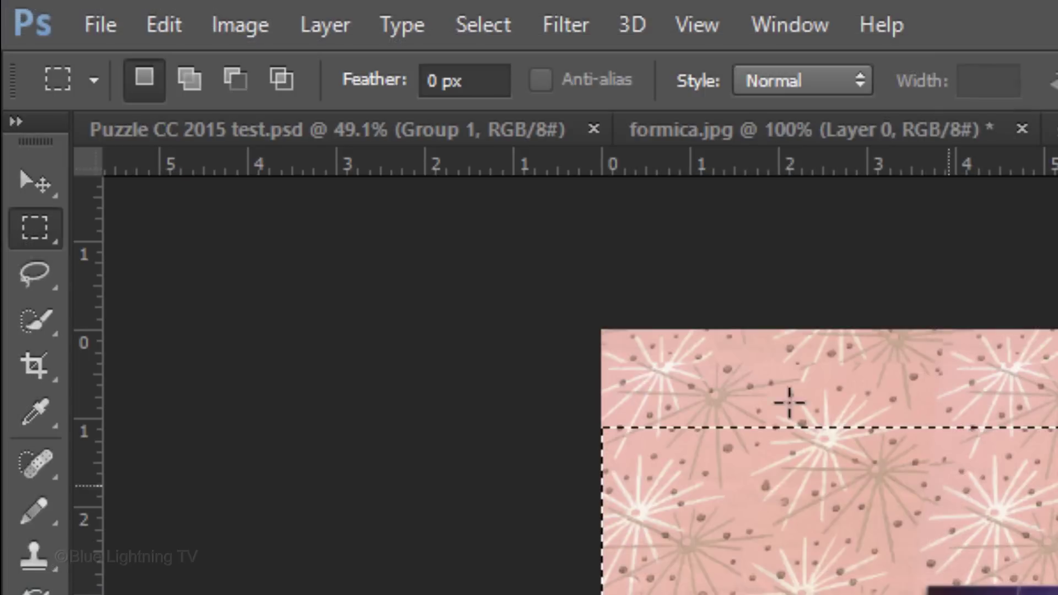
left_click(251, 26)
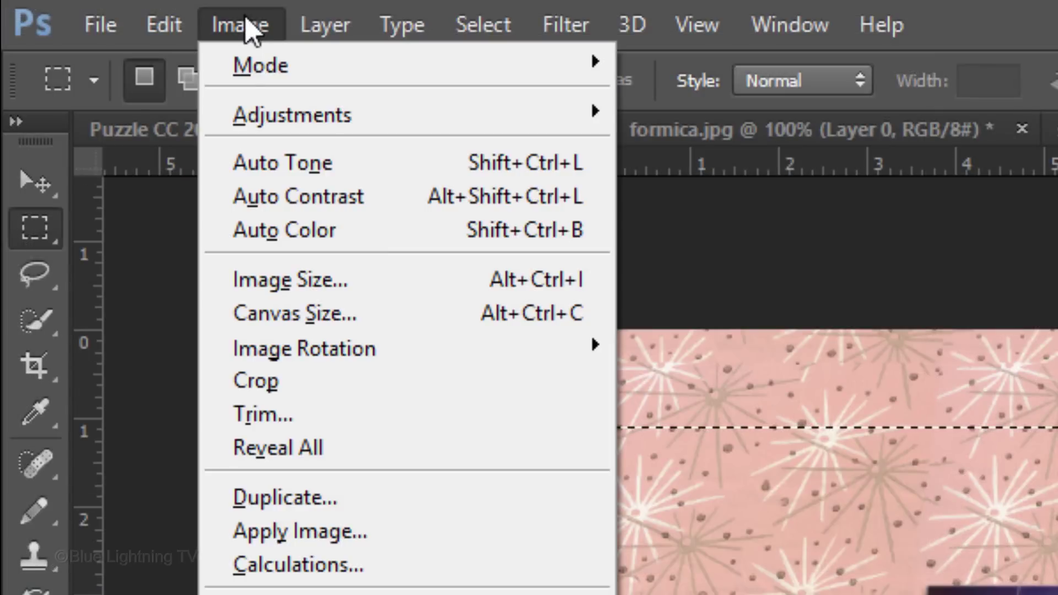